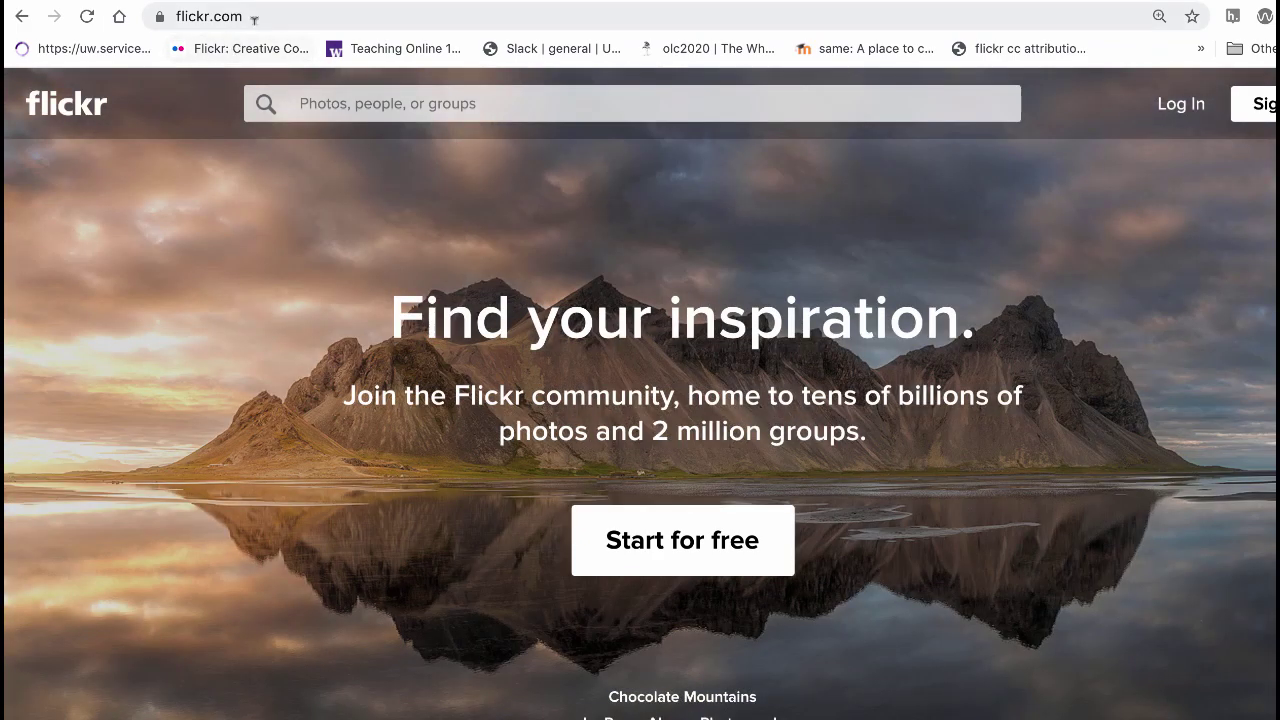
Select the flickr.com address, then bring up the History of the World Textbook organize page in Pressbooks
left_click(255, 14)
left_click_drag(255, 14, 160, 14)
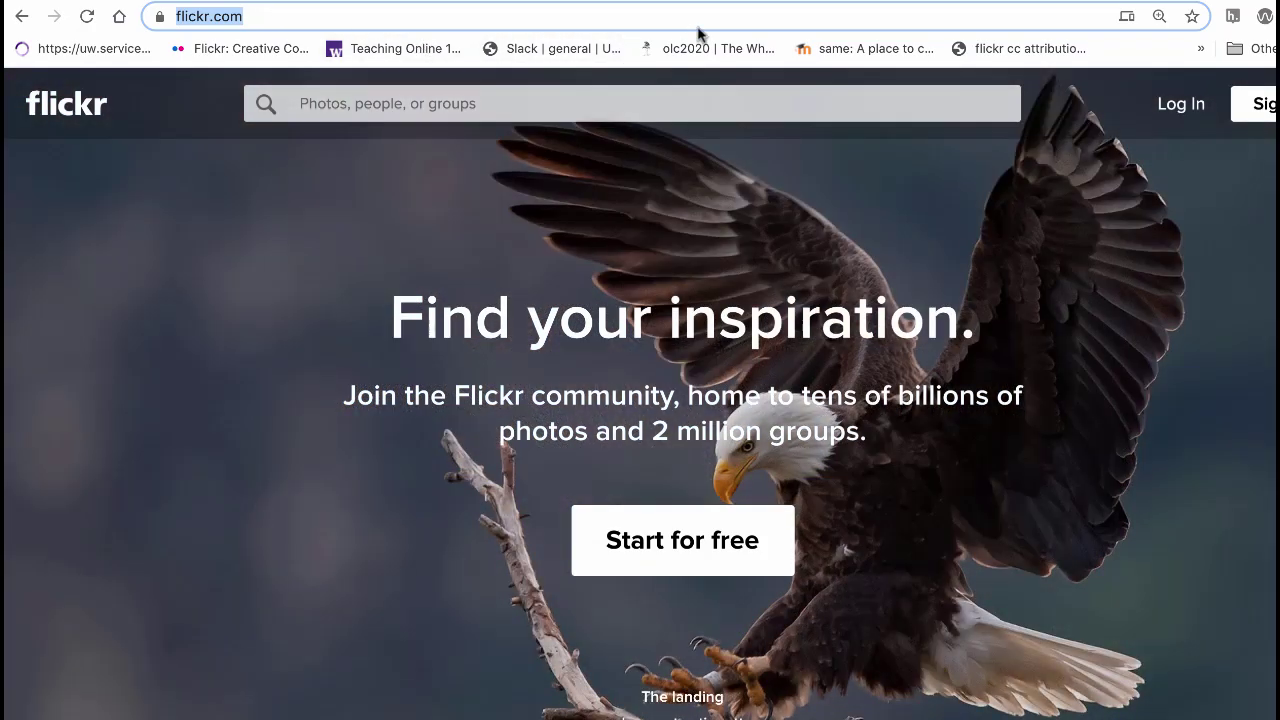
left_click(1061, 1)
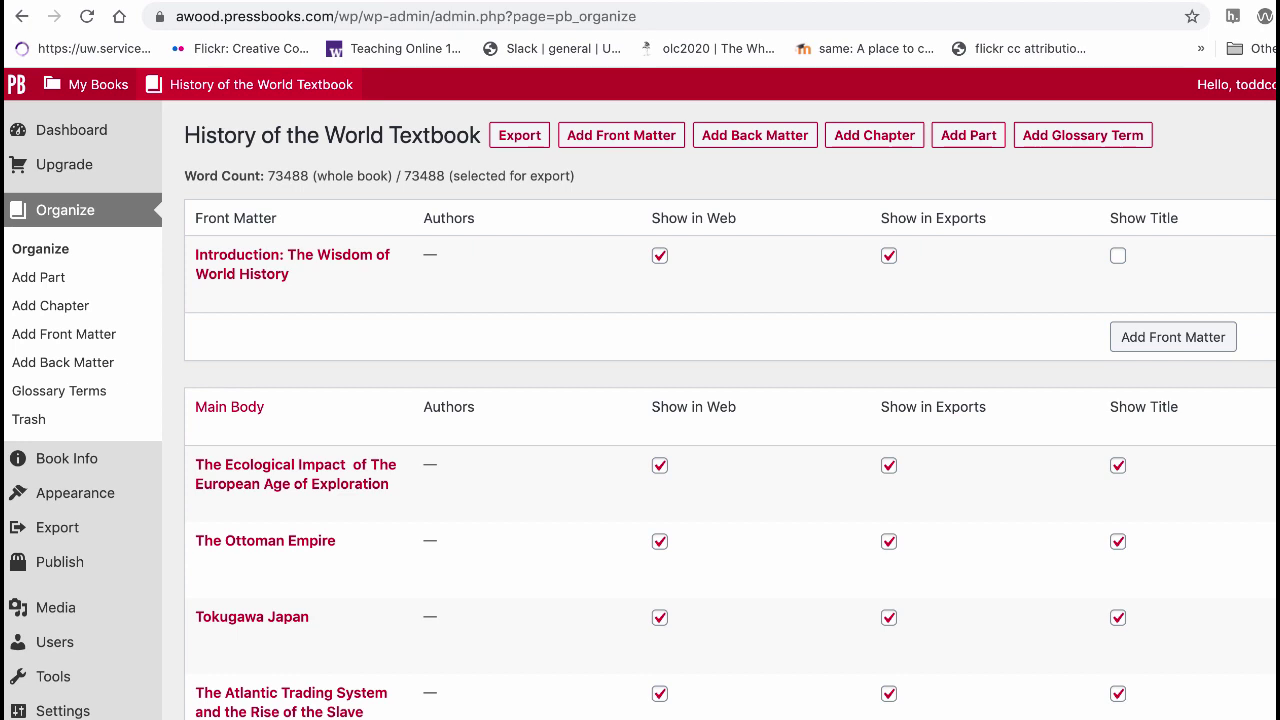
Go back to the Flickr homepage tab
key("ctrl+shift+Tab")
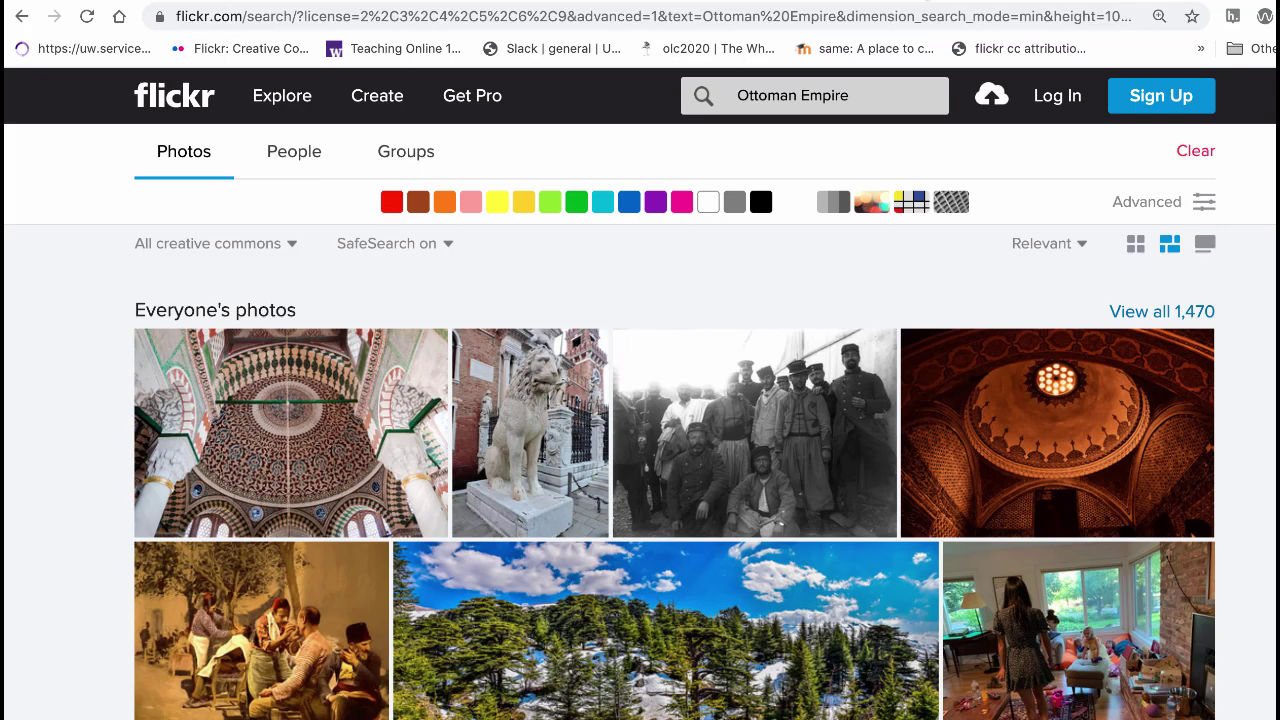
left_click(877, 87)
left_click_drag(877, 87, 731, 94)
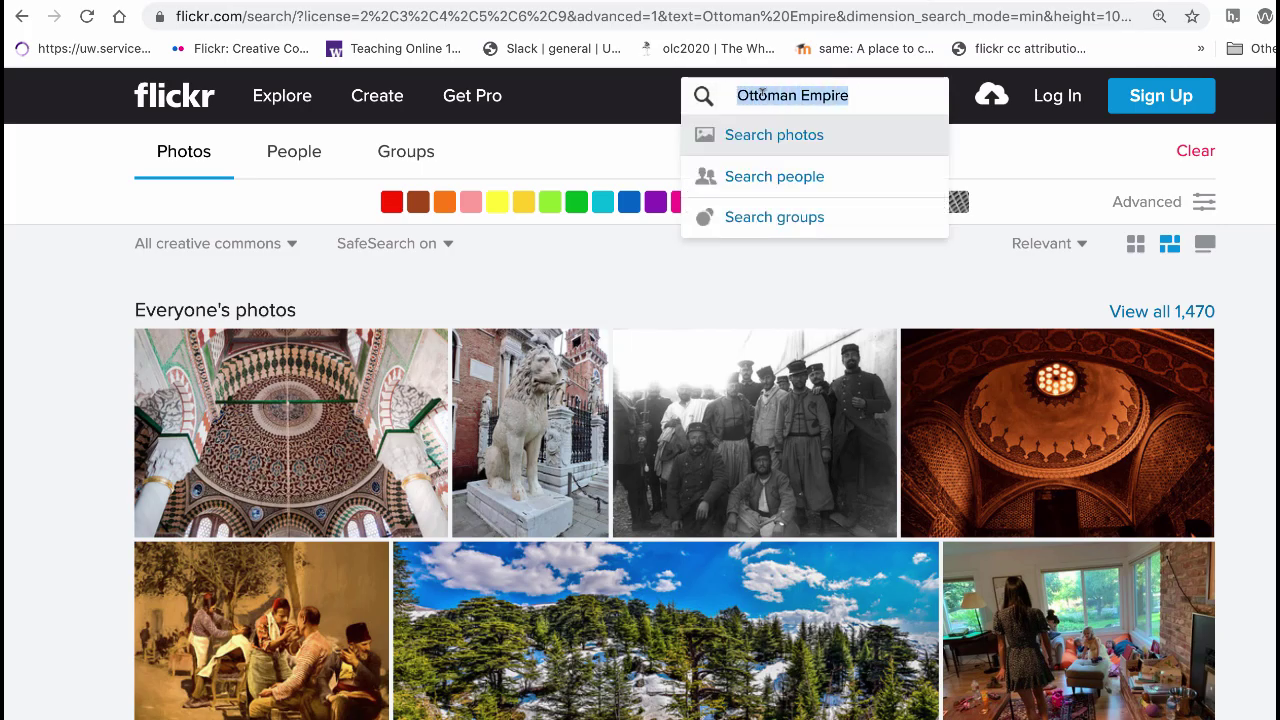
left_click(630, 145)
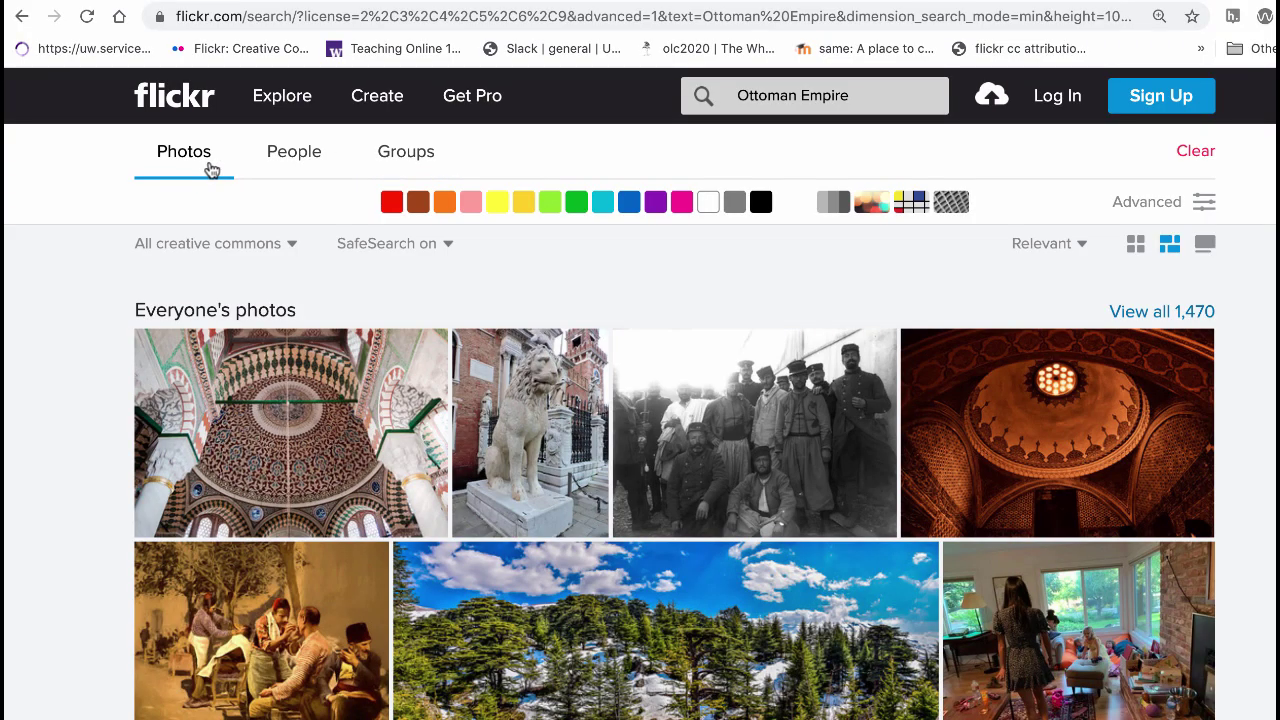
left_click(292, 245)
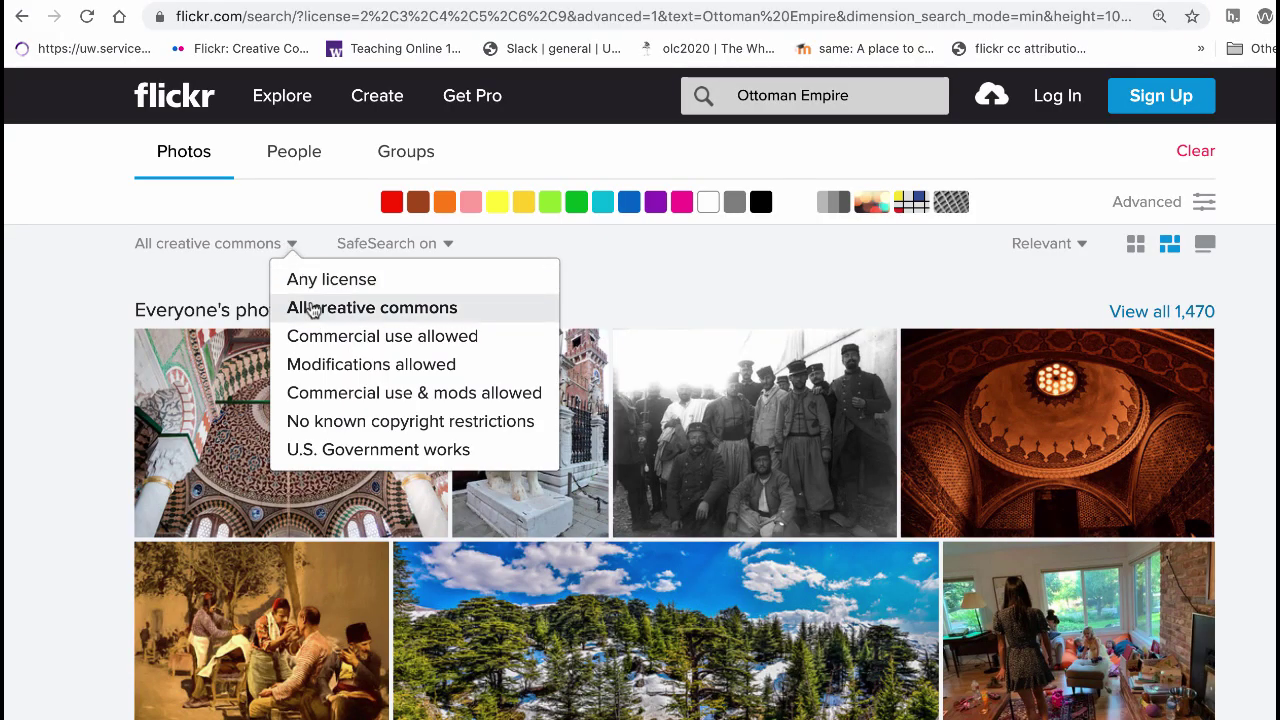
left_click(614, 251)
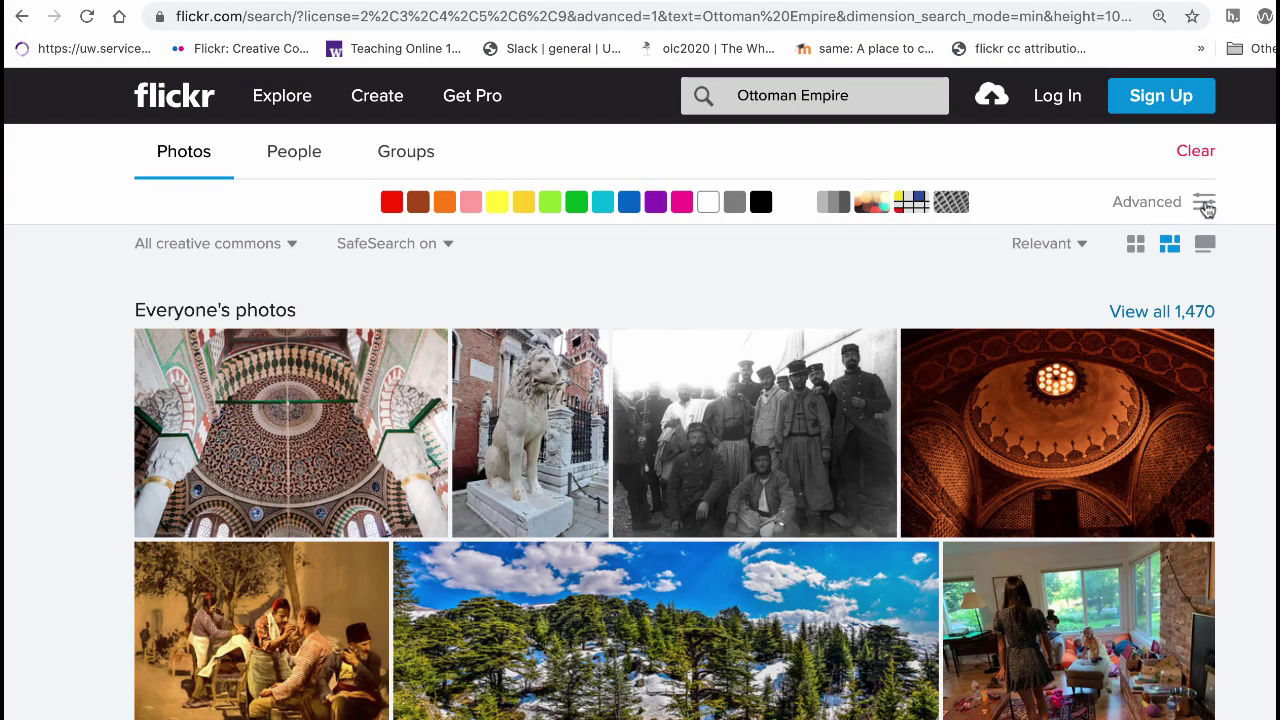
In Advanced filters, exclude panorama, square and portrait orientations, keeping landscape only
left_click(1206, 206)
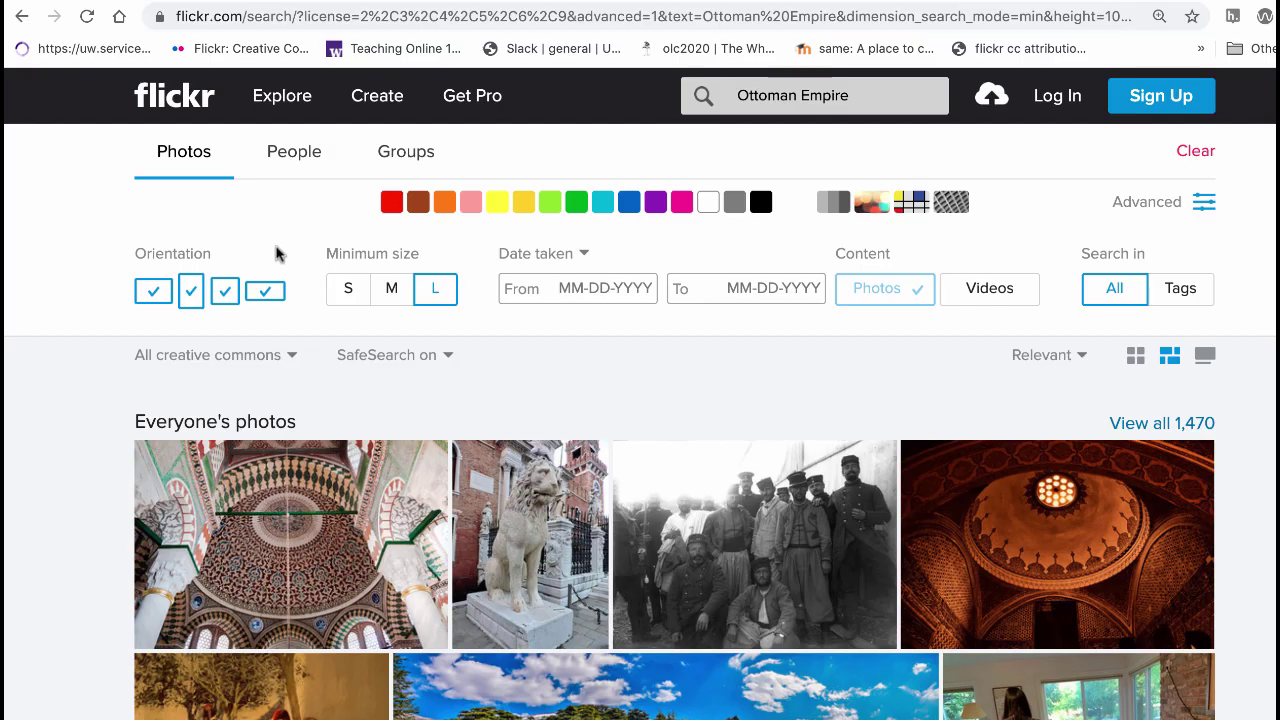
left_click(265, 297)
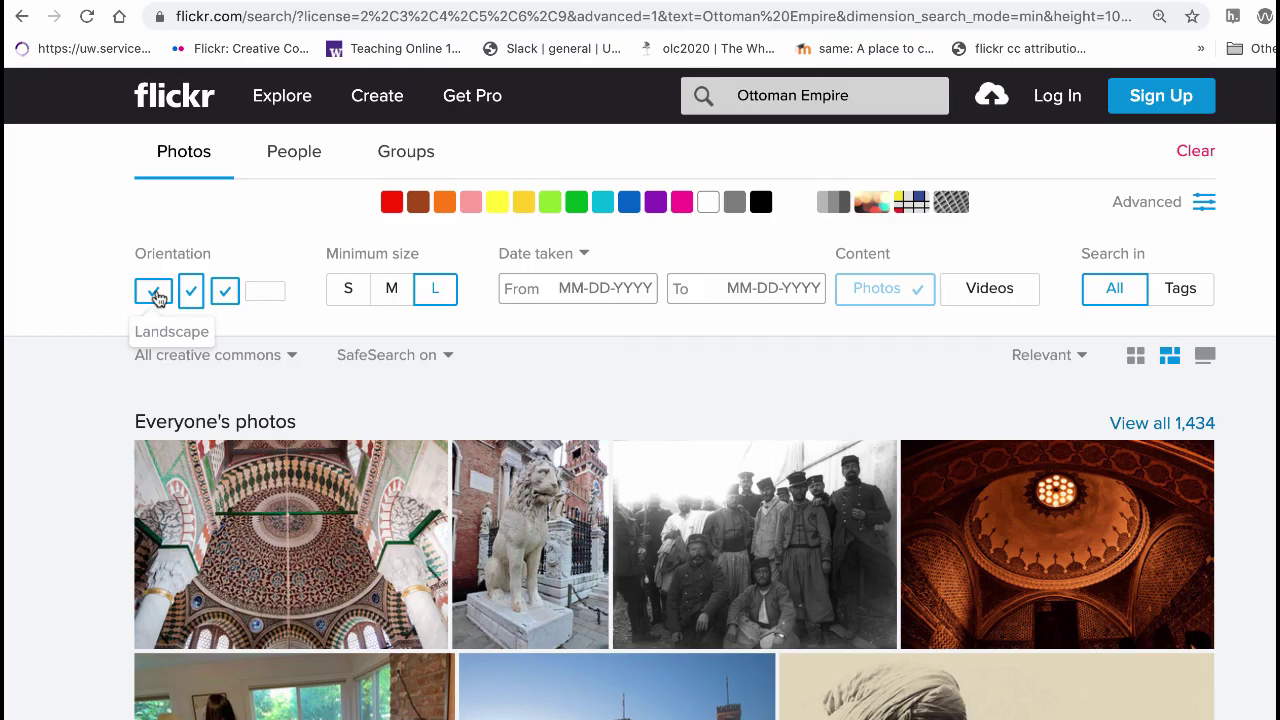
left_click(222, 291)
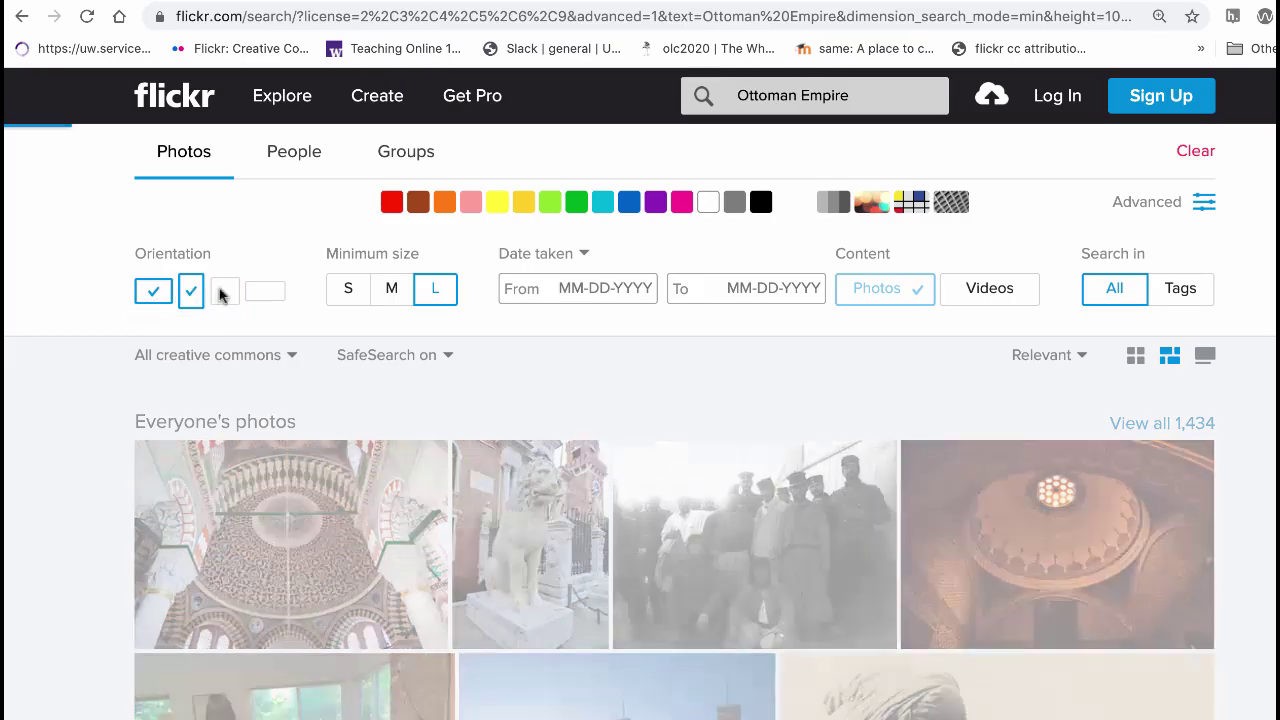
left_click(193, 294)
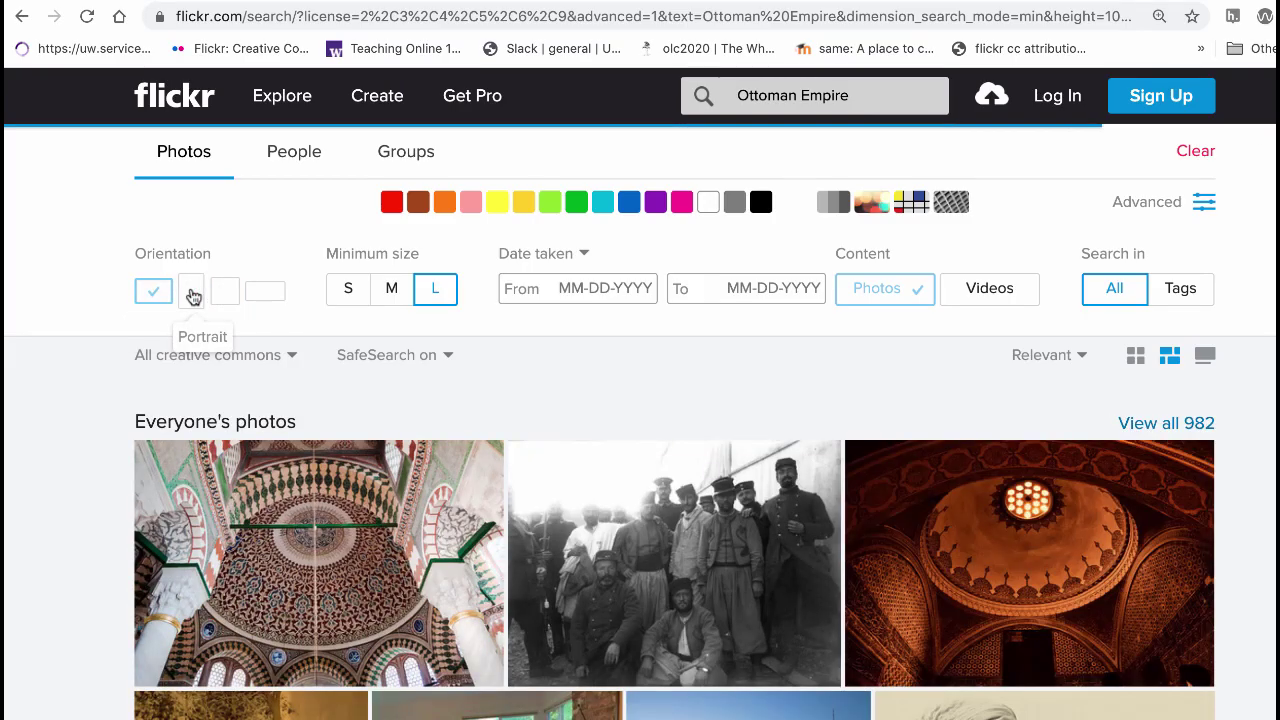
Keep results to photos only with minimum size L, leaving 982 matches
left_click(990, 293)
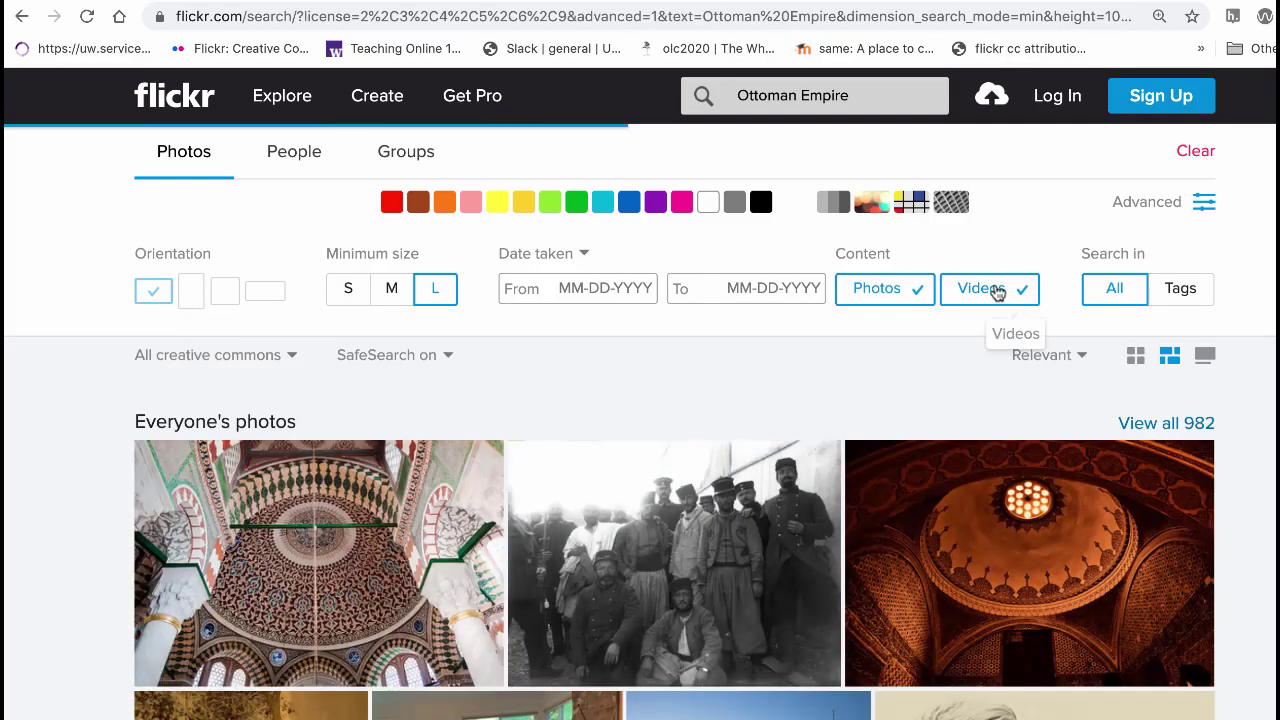
left_click(997, 292)
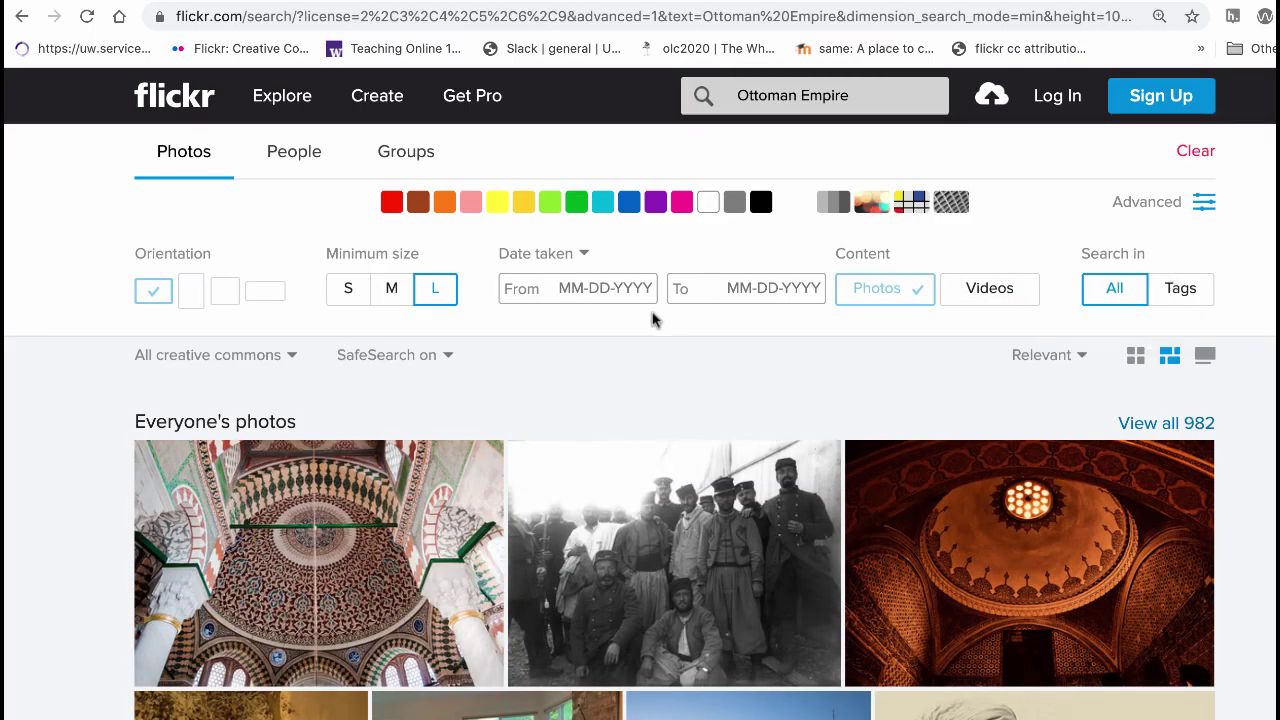
left_click(391, 288)
left_click(346, 290)
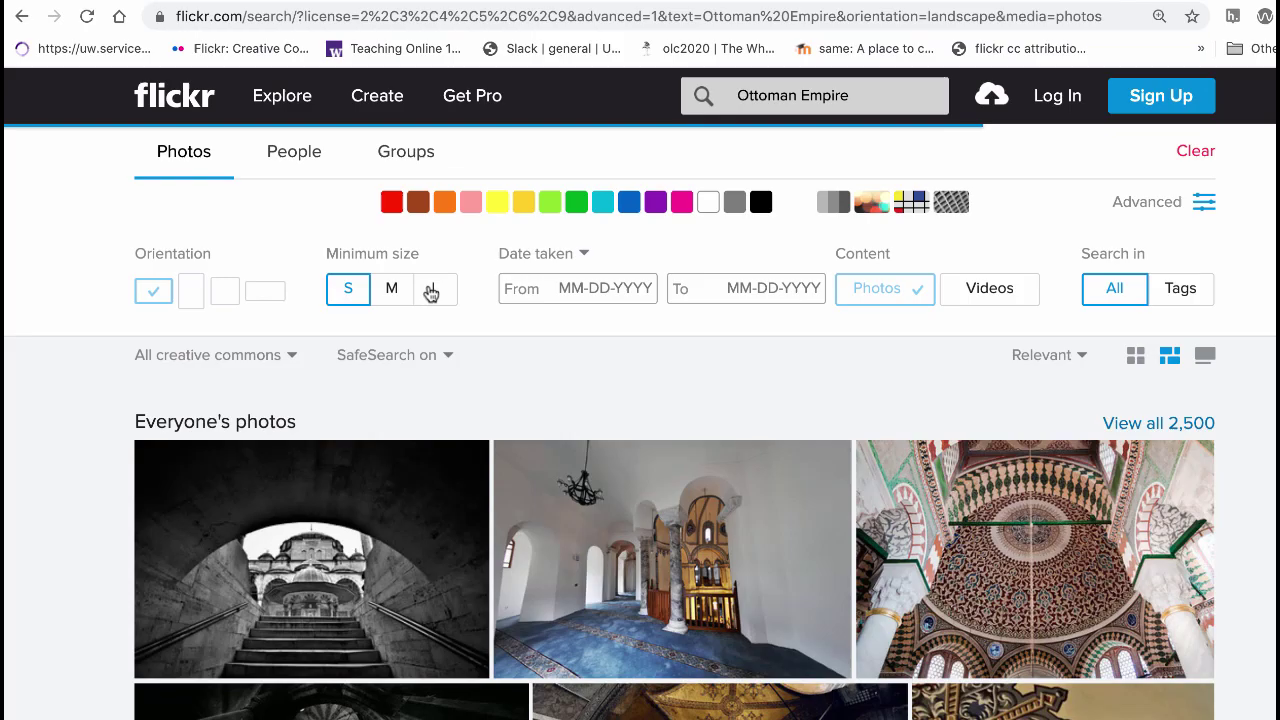
left_click(435, 290)
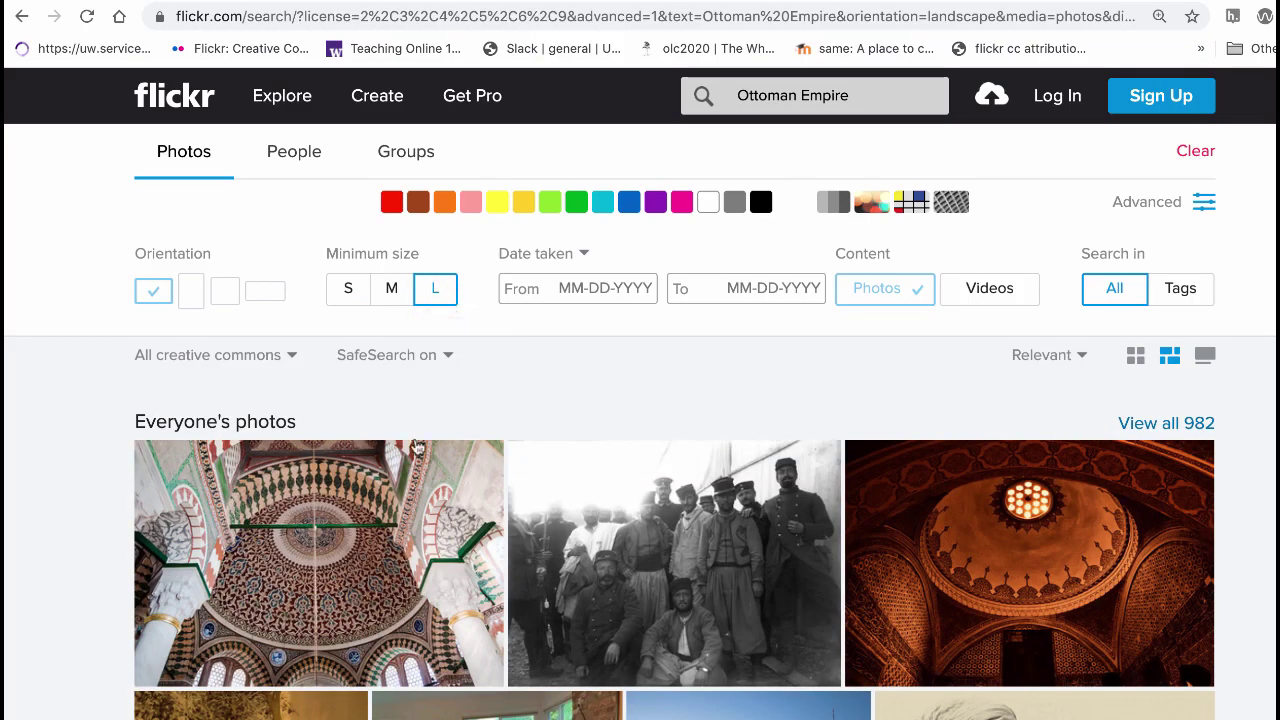
mouse_move(372, 542)
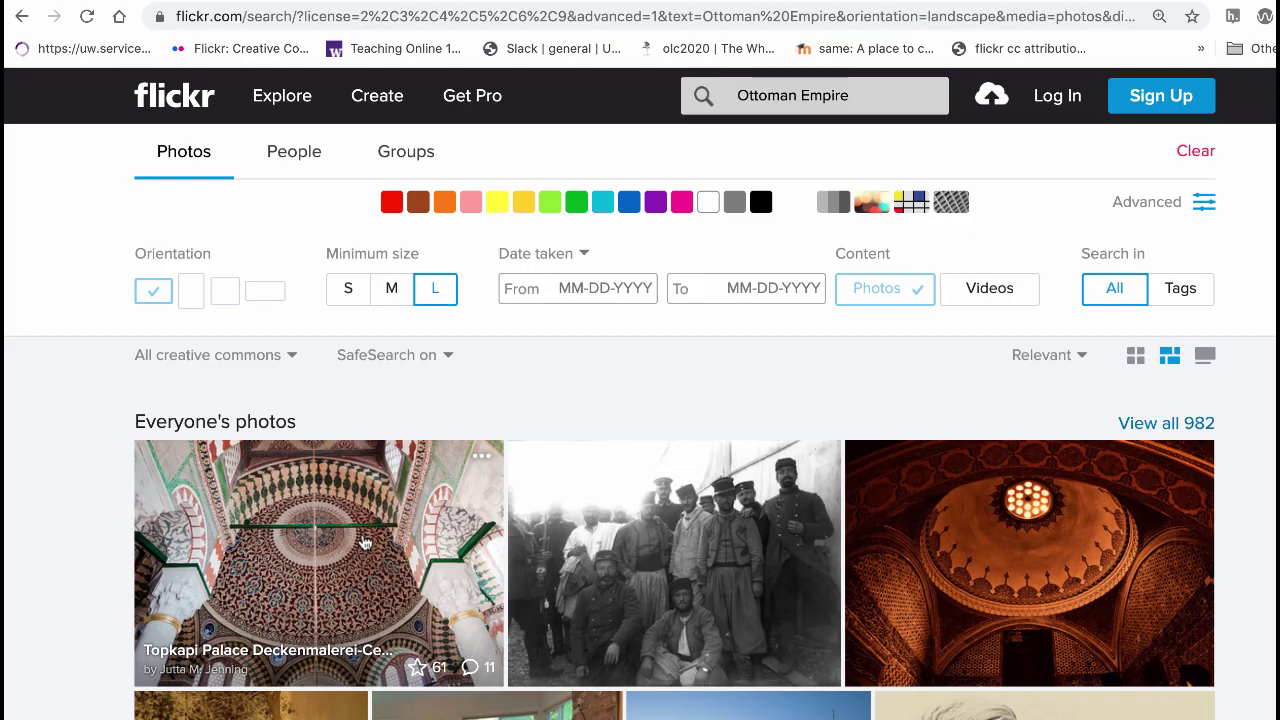
Open the Topkapi Palace ceiling photo and select its footer-only Large (1600 × 1067) embed code
left_click(367, 542)
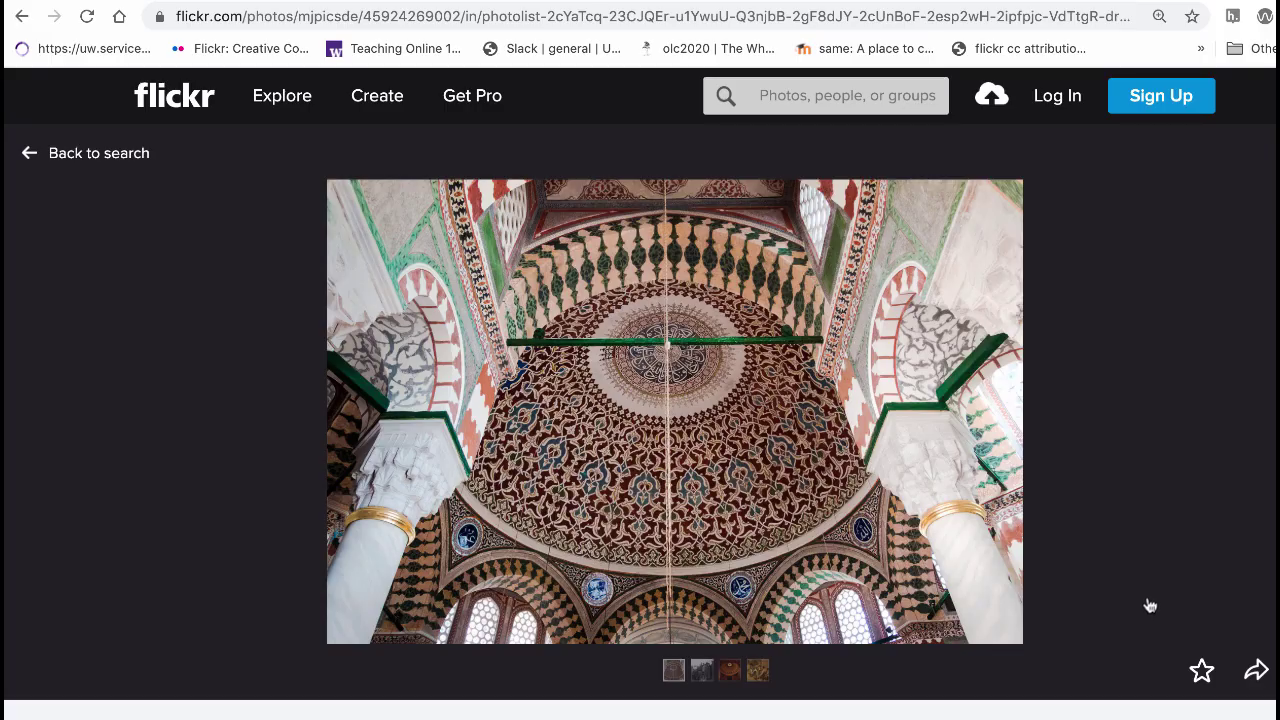
left_click(1257, 673)
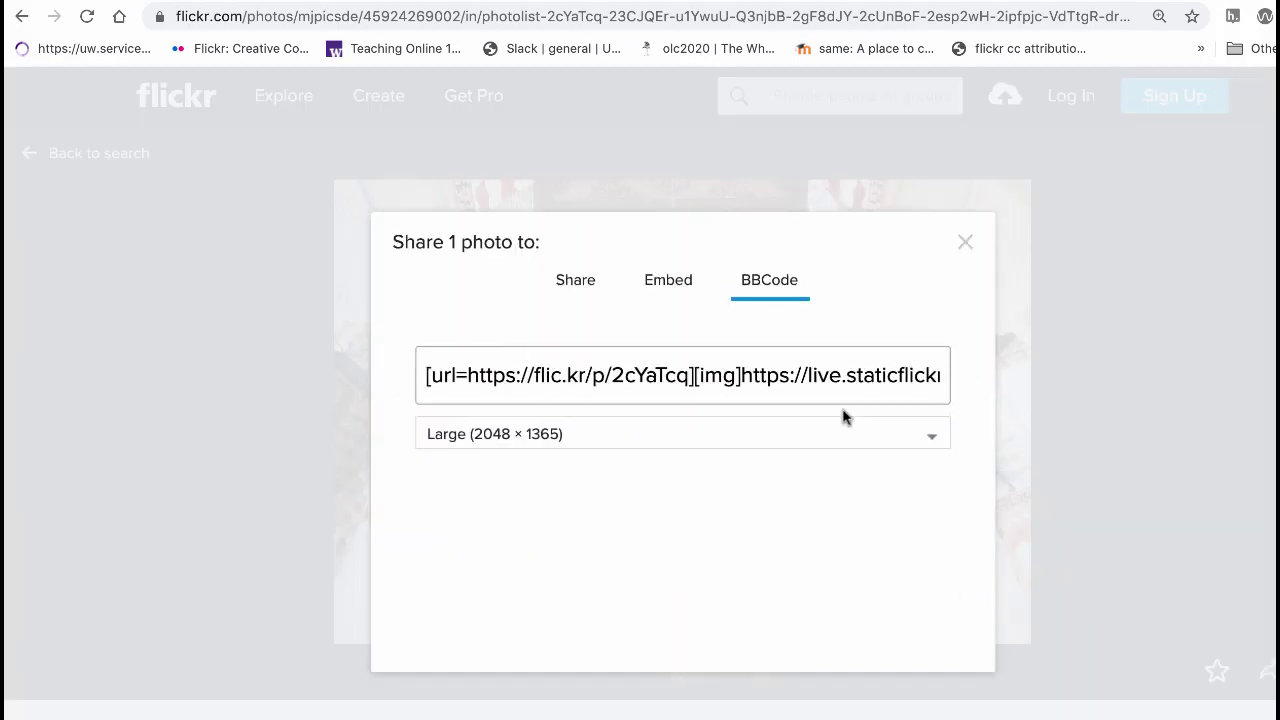
left_click(669, 281)
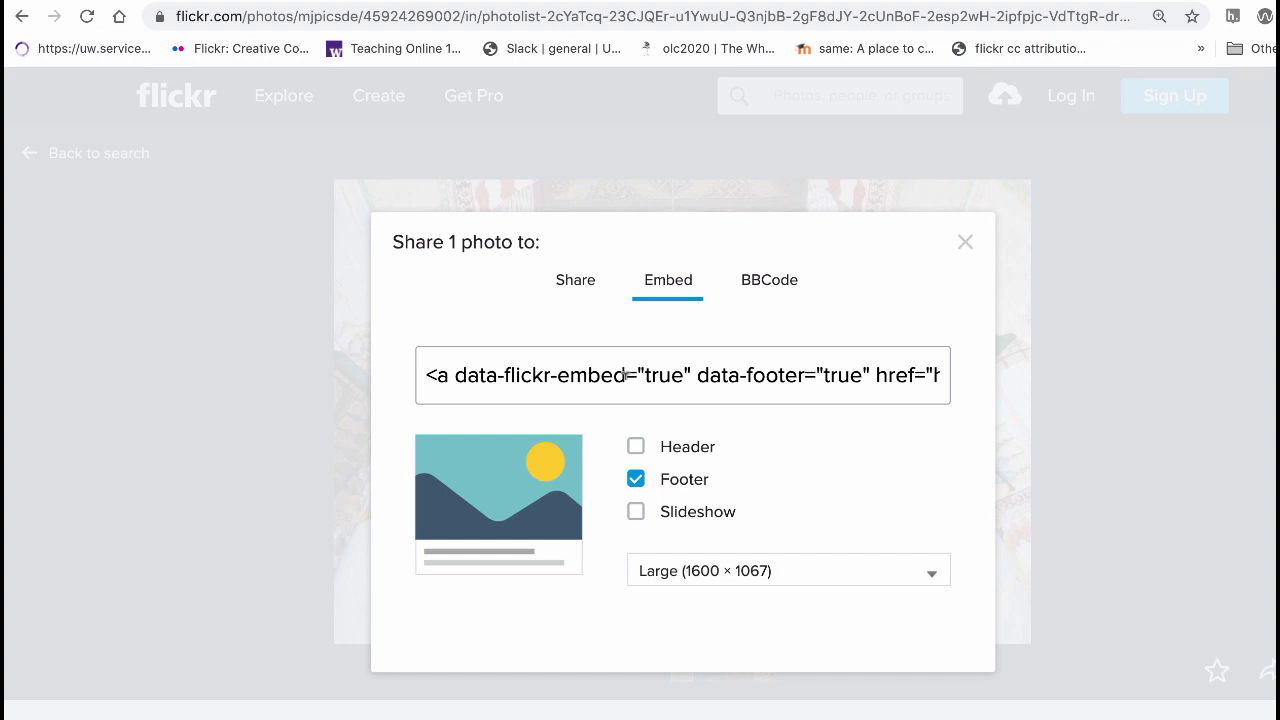
left_click(636, 451)
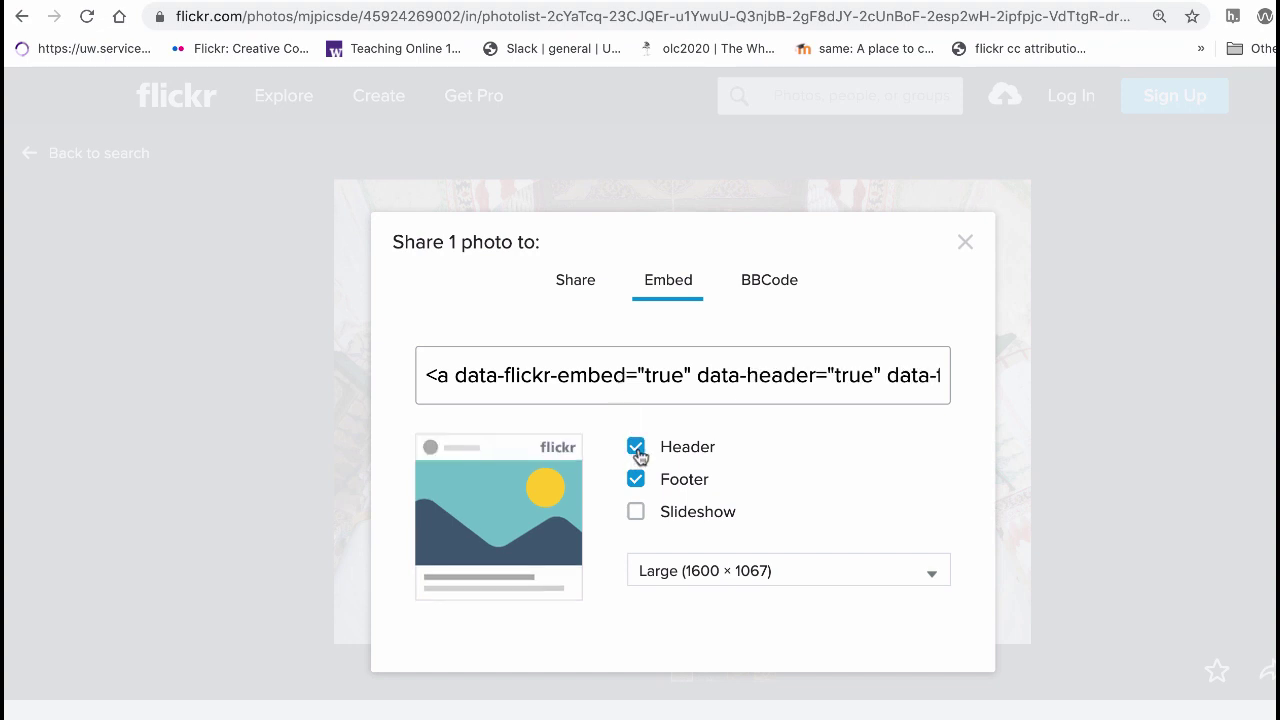
left_click(636, 452)
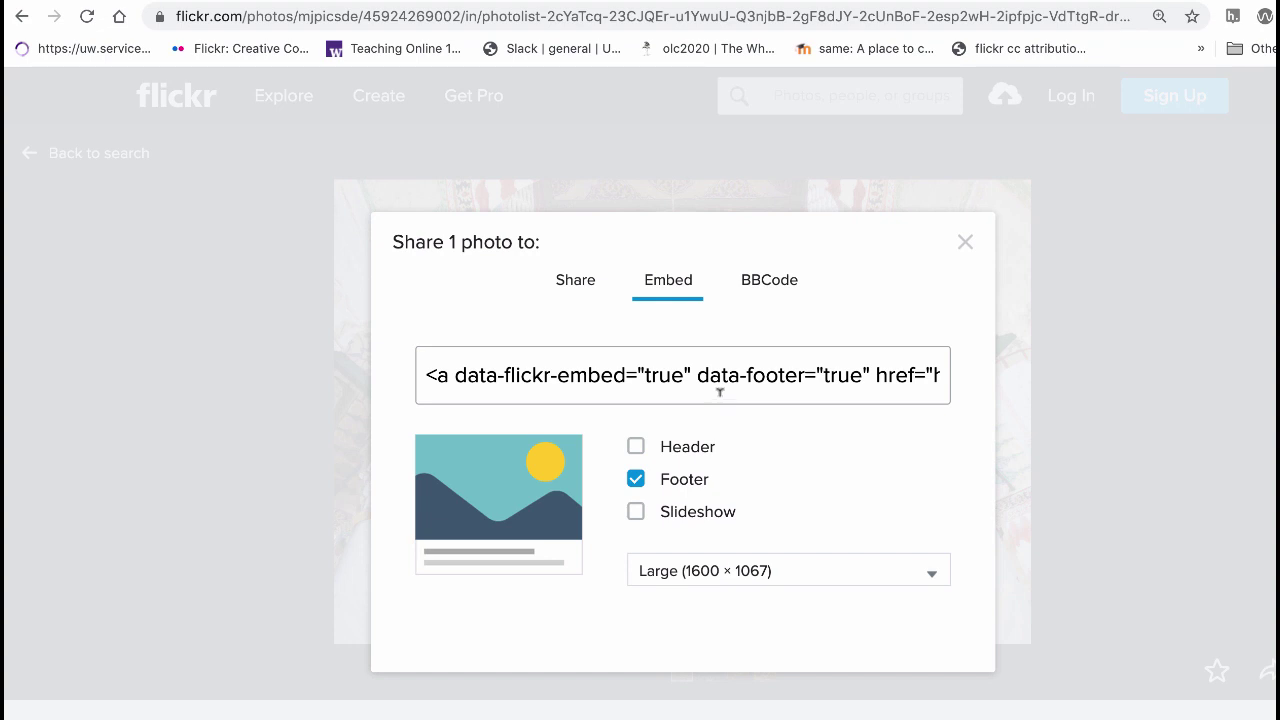
left_click(716, 378)
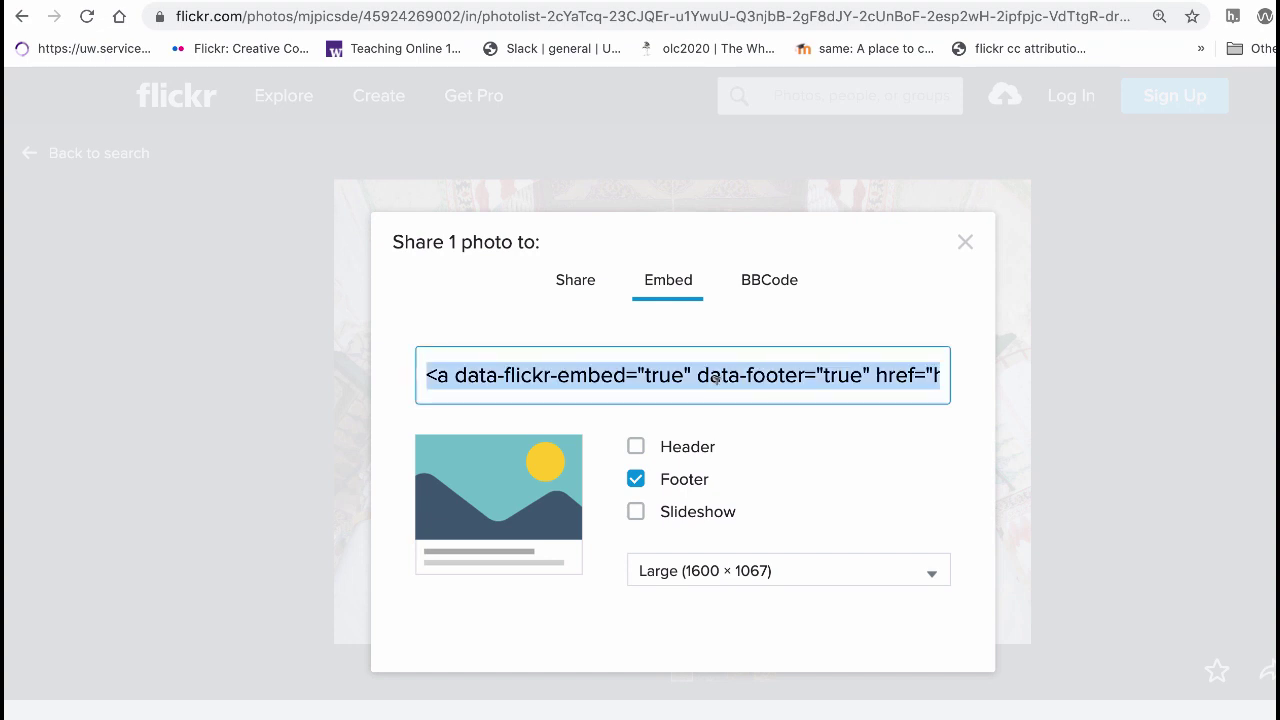
Open The Ottoman Empire chapter for editing, ending in the raw Text view
left_click(1115, 3)
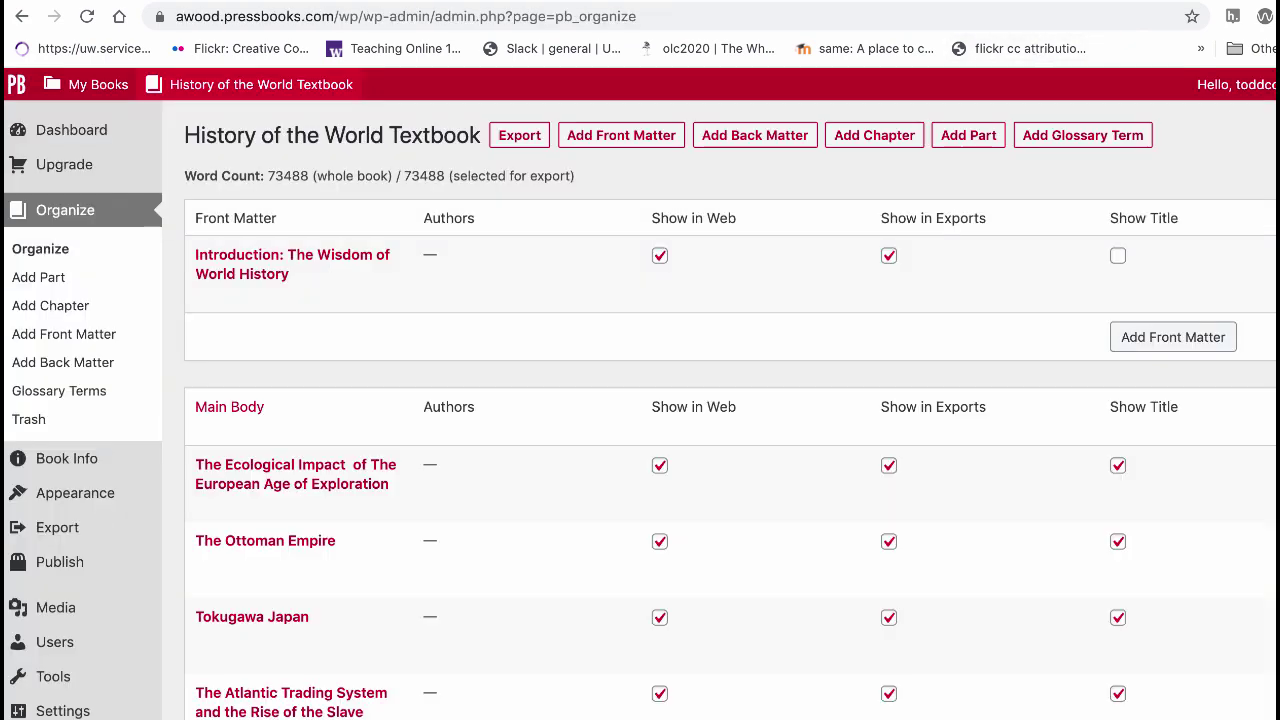
mouse_move(346, 526)
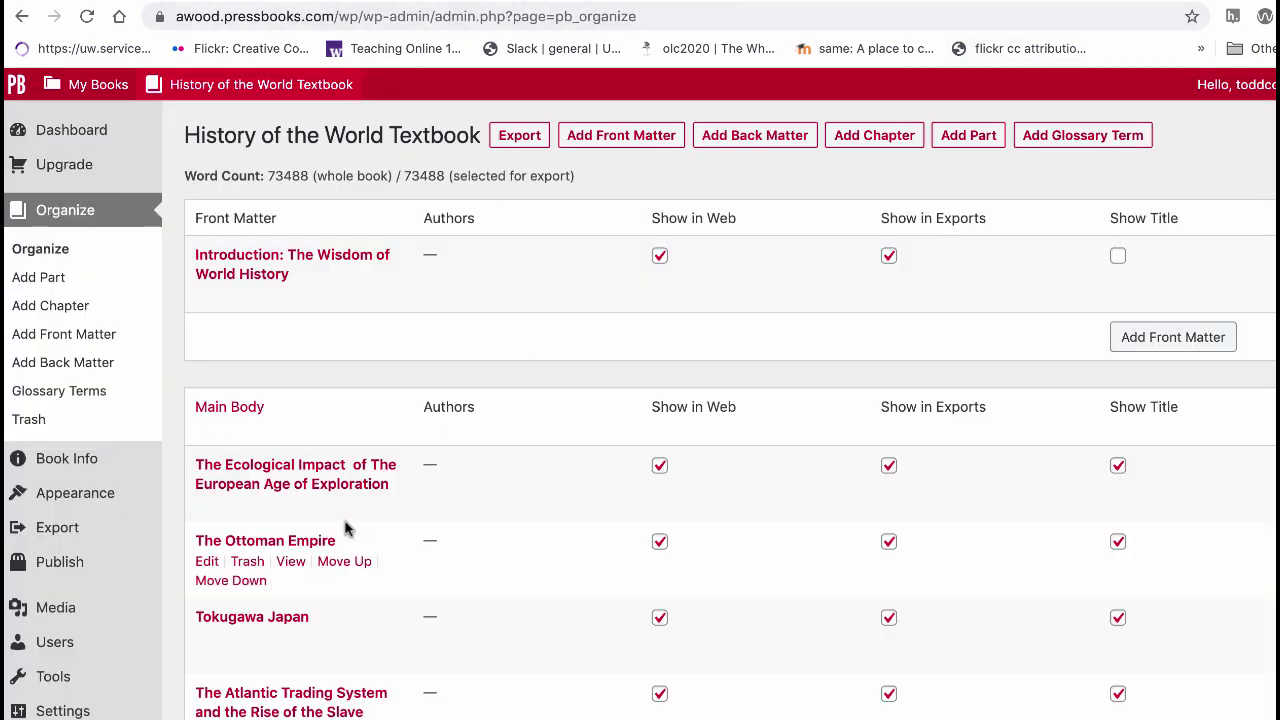
left_click(207, 563)
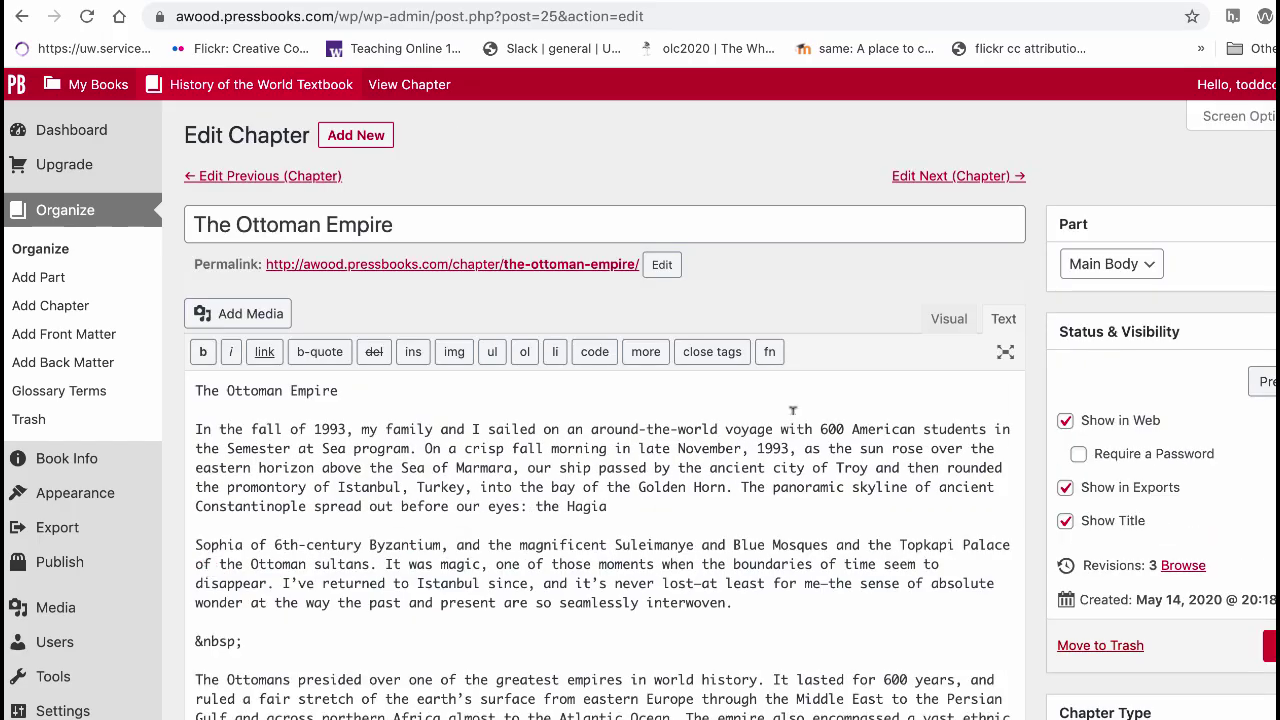
left_click(949, 317)
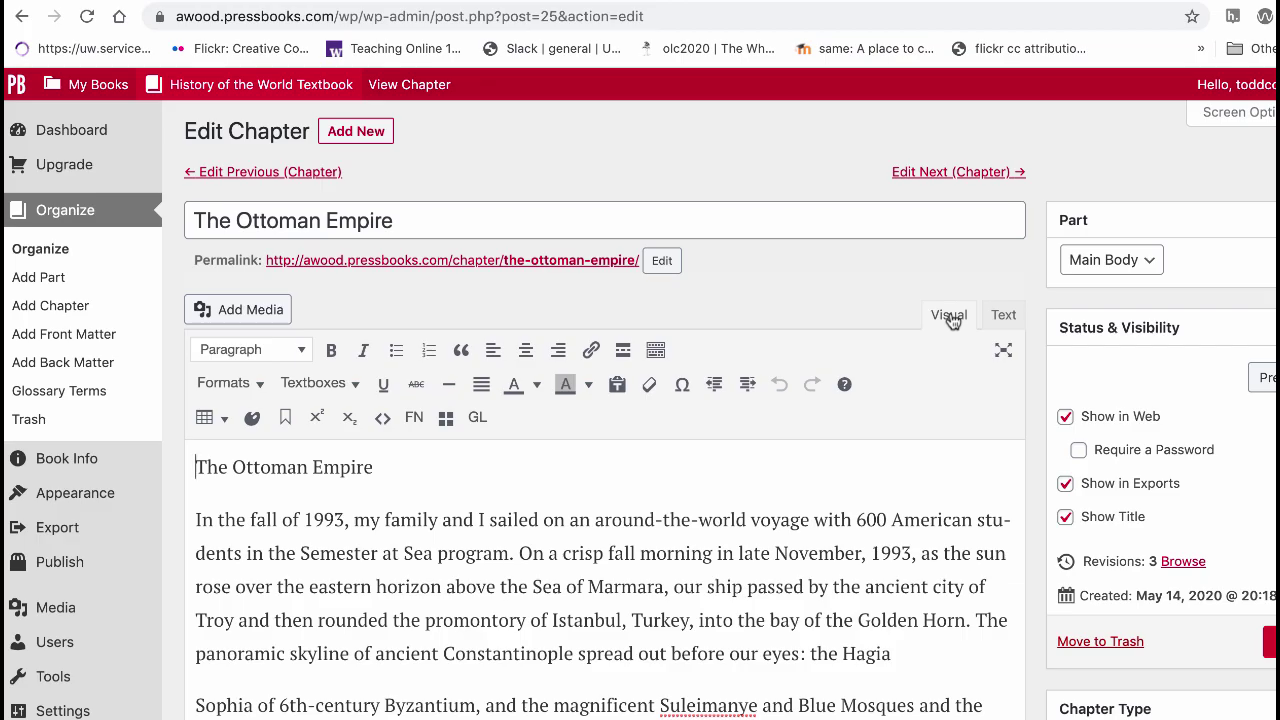
left_click(1005, 320)
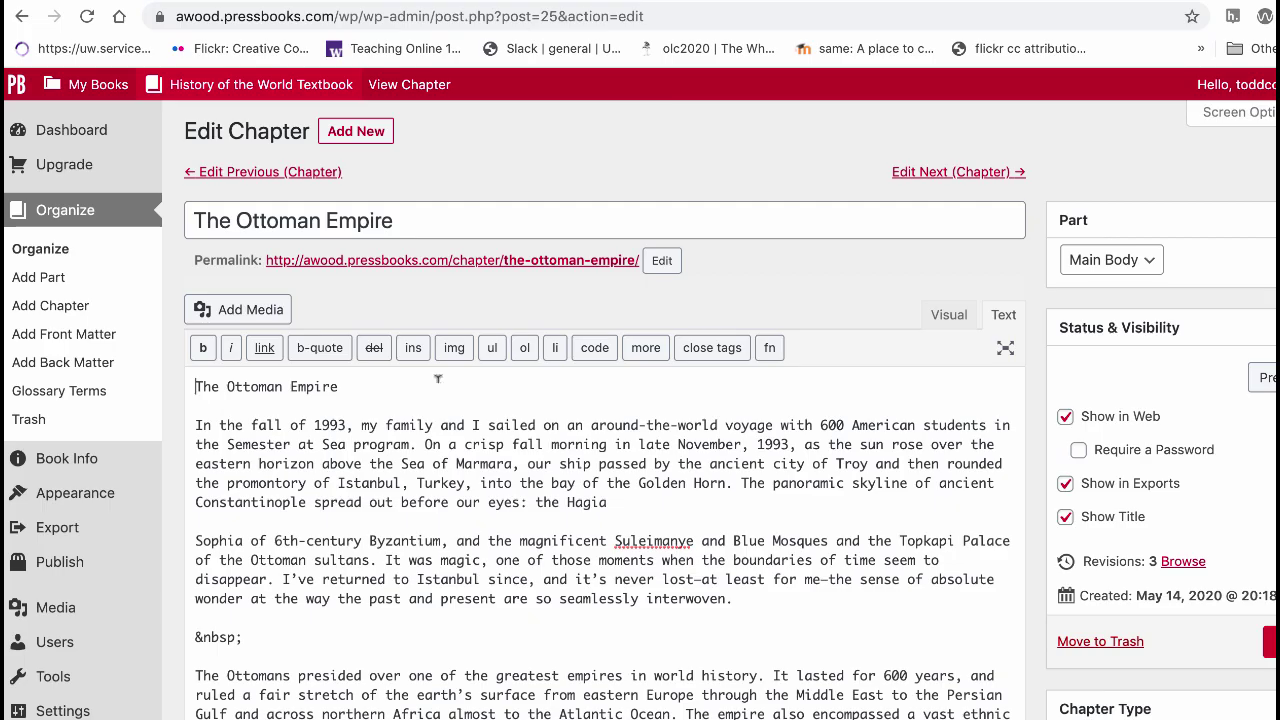
Paste the Flickr embed code on a new line under the chapter title and view it rendered
left_click(392, 380)
key("Return")
key("Return")
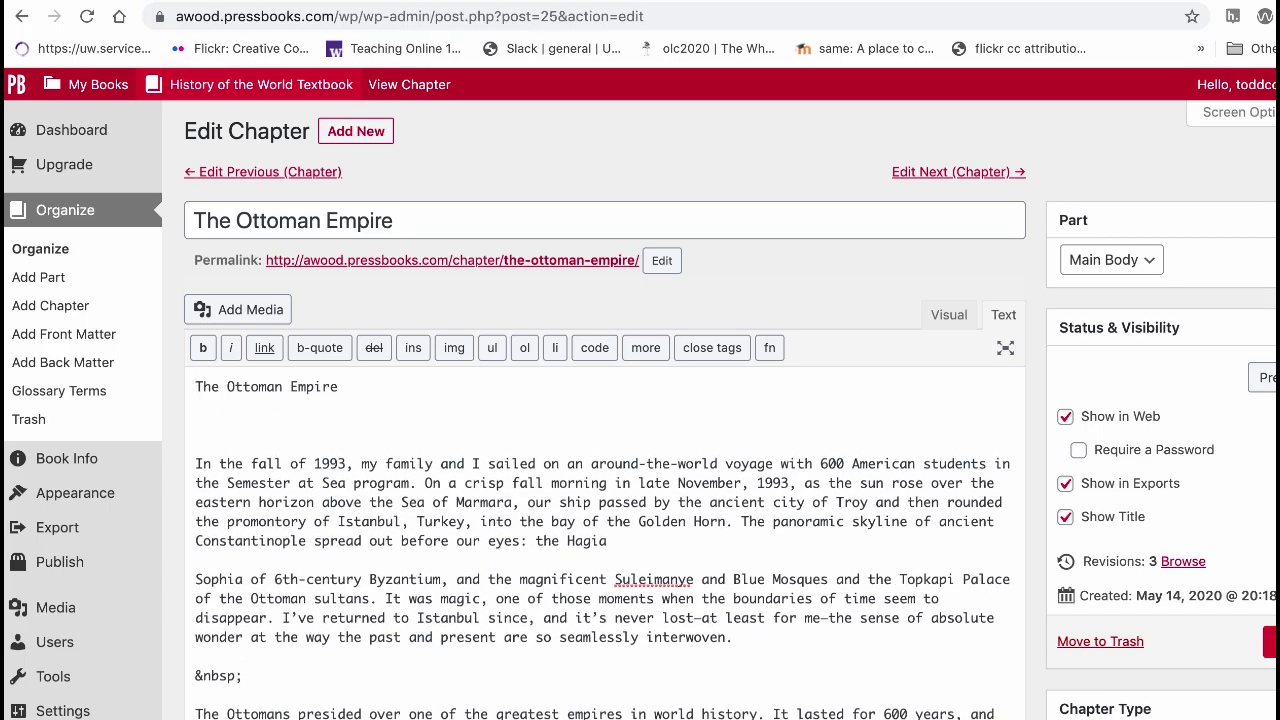
key("ctrl+v")
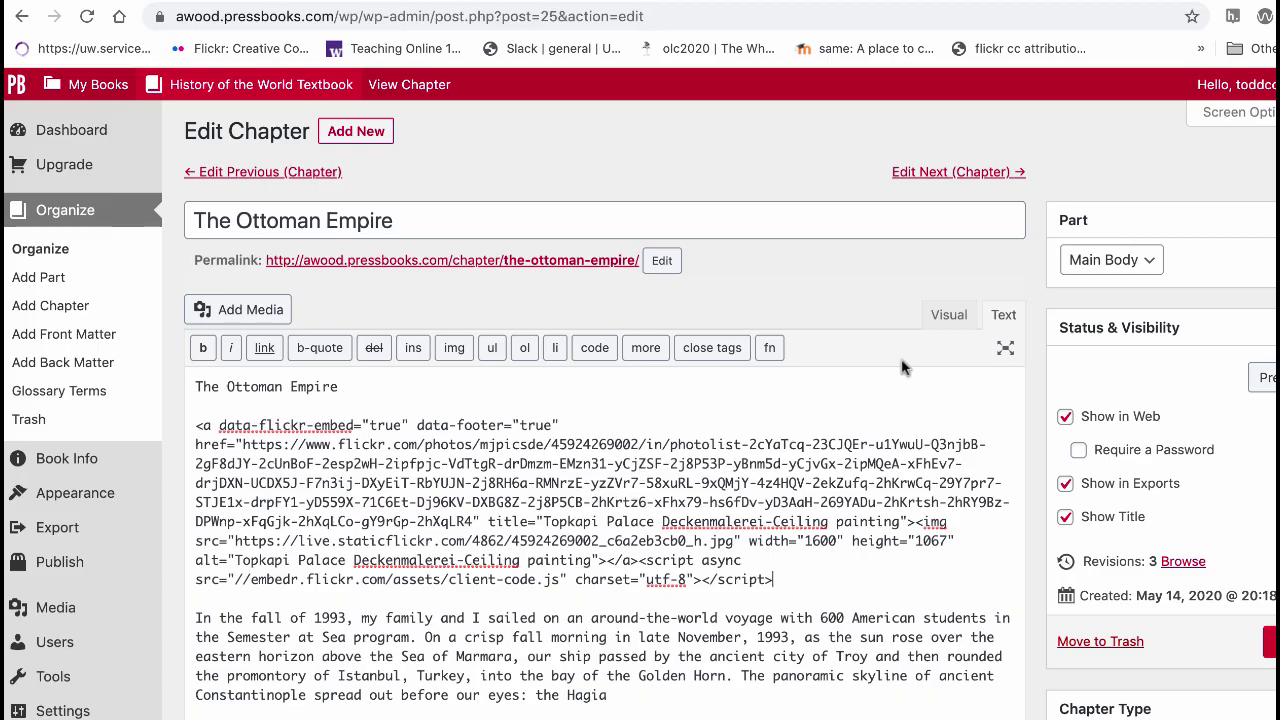
left_click(944, 313)
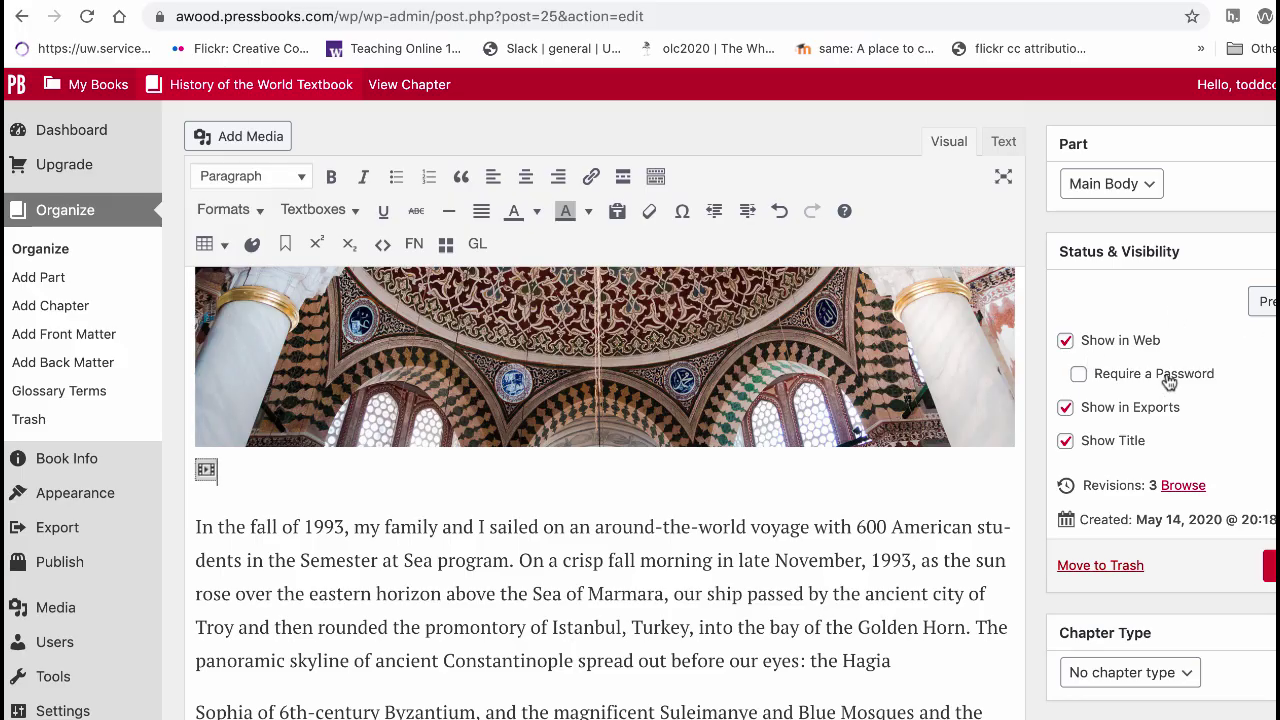
left_click(1261, 303)
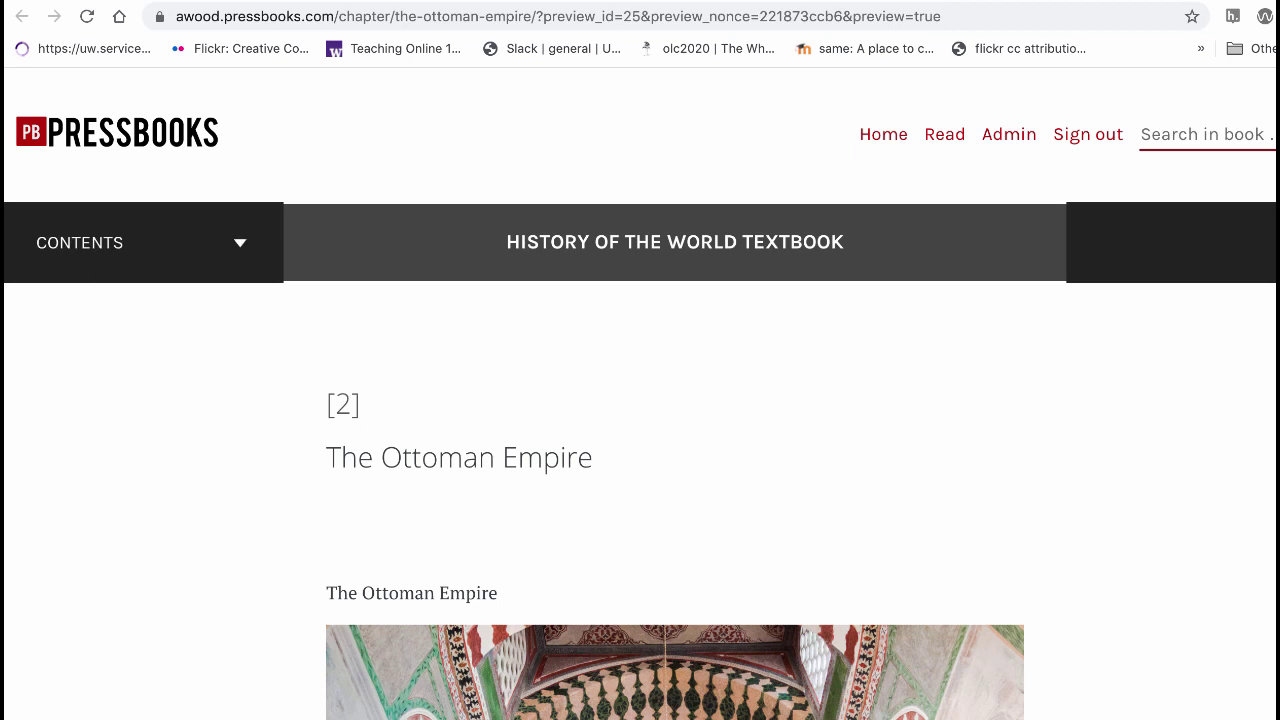
scroll(640, 400, "down", 5)
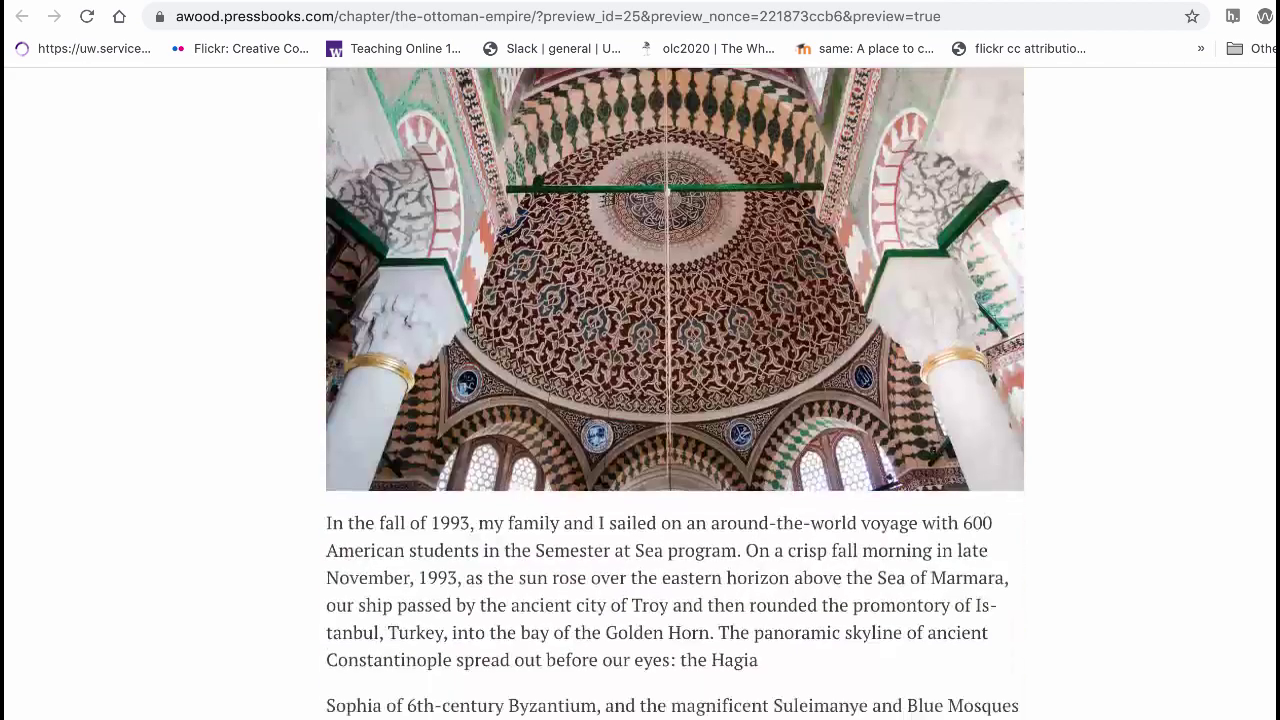
scroll(1269, 133, "up", 1)
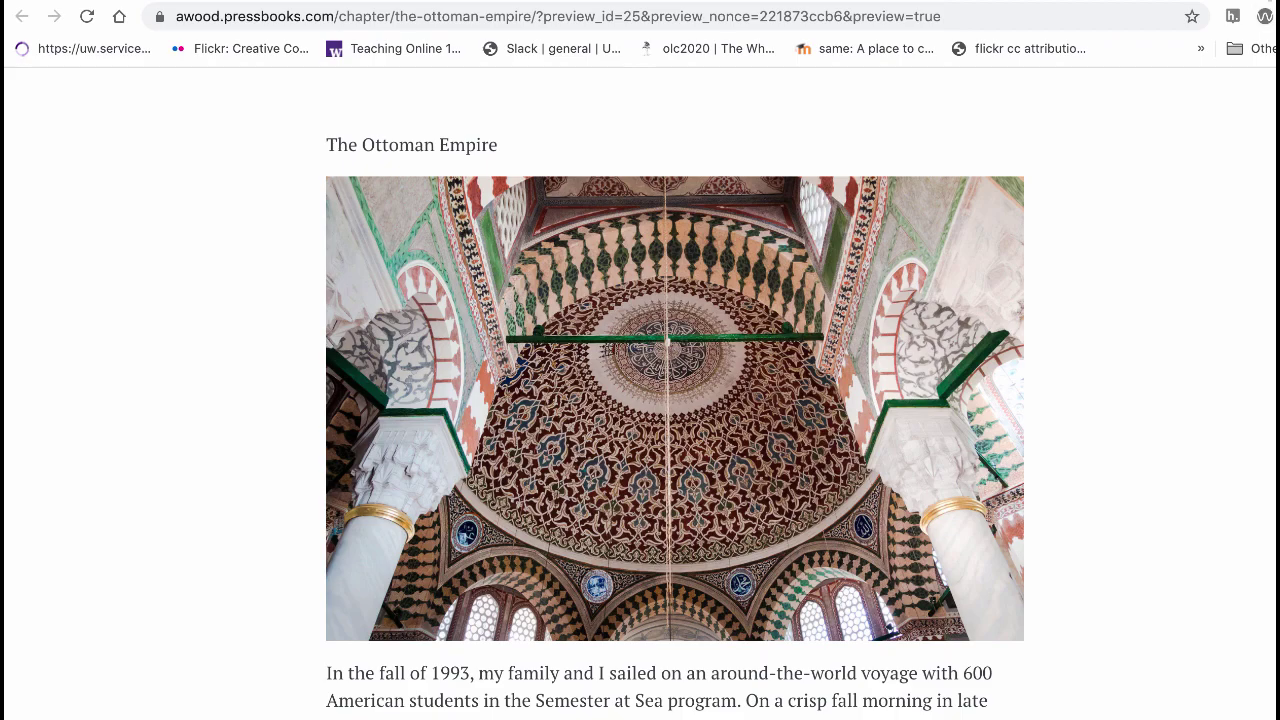
key("ctrl+w")
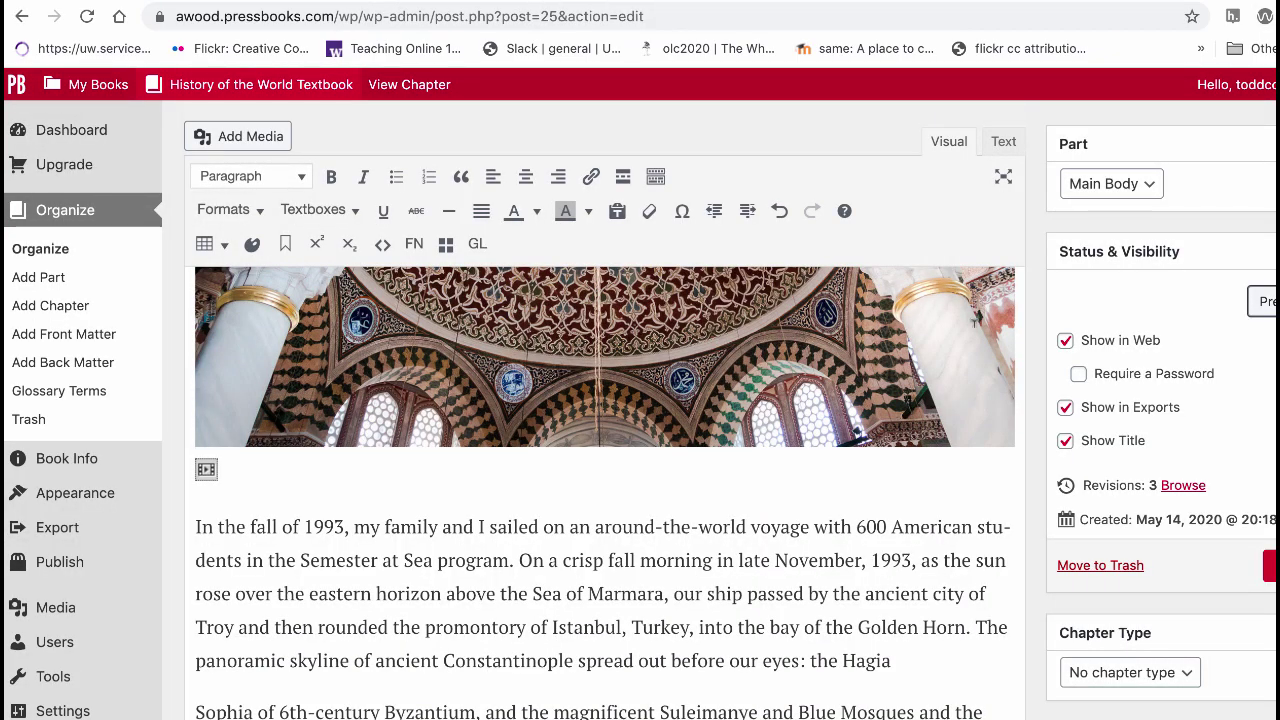
Delete the embedded ceiling photo and its leftover Flickr script line, then return to Flickr's share dialog
left_click(919, 342)
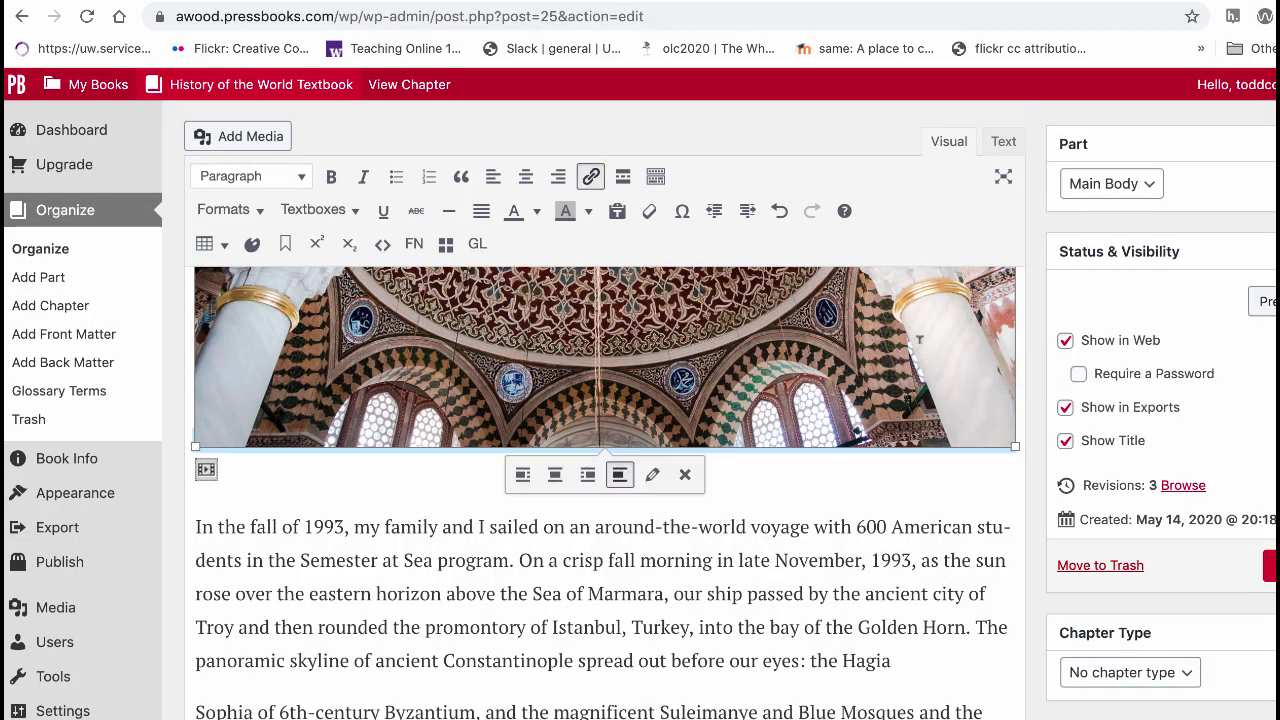
key("Delete")
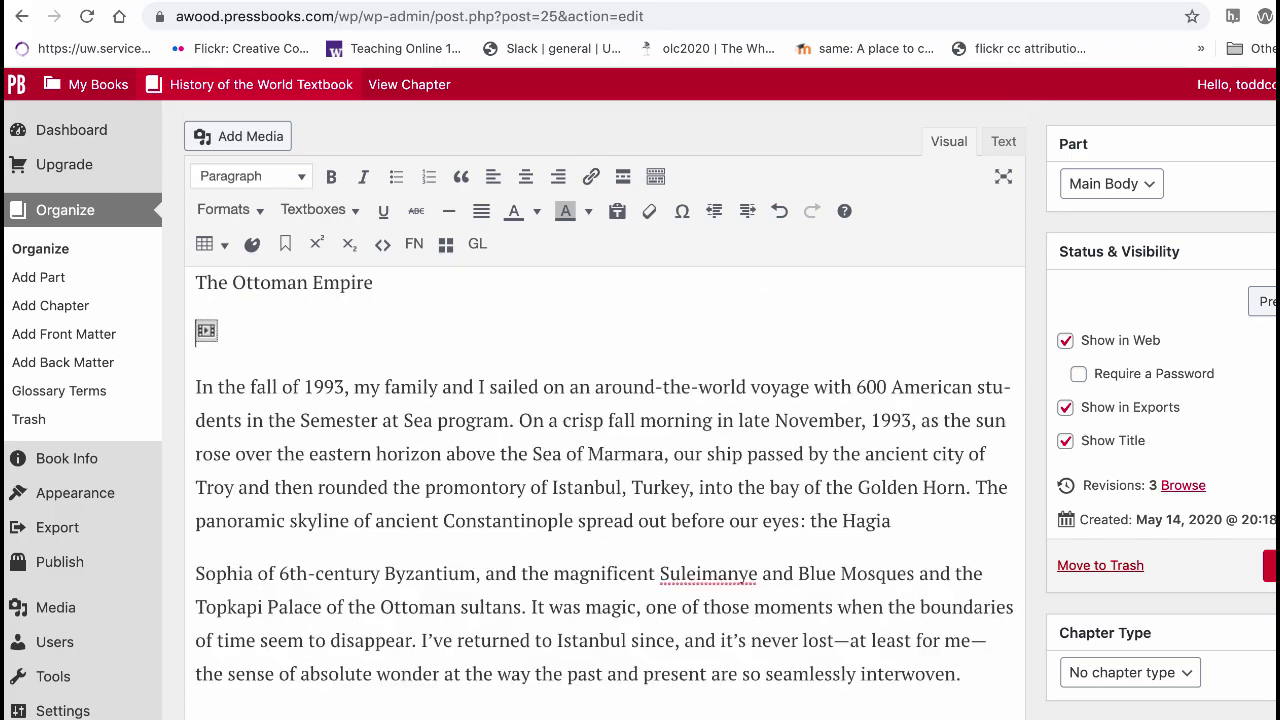
left_click(1003, 143)
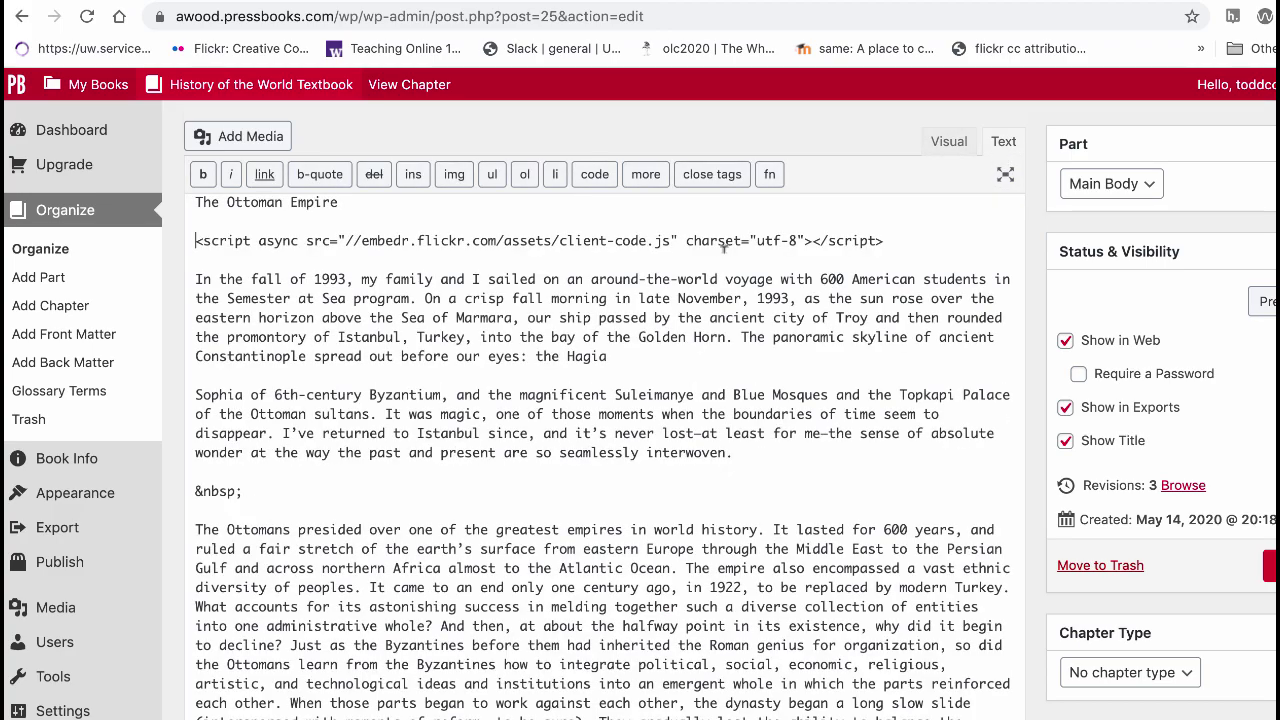
left_click_drag(886, 241, 190, 240)
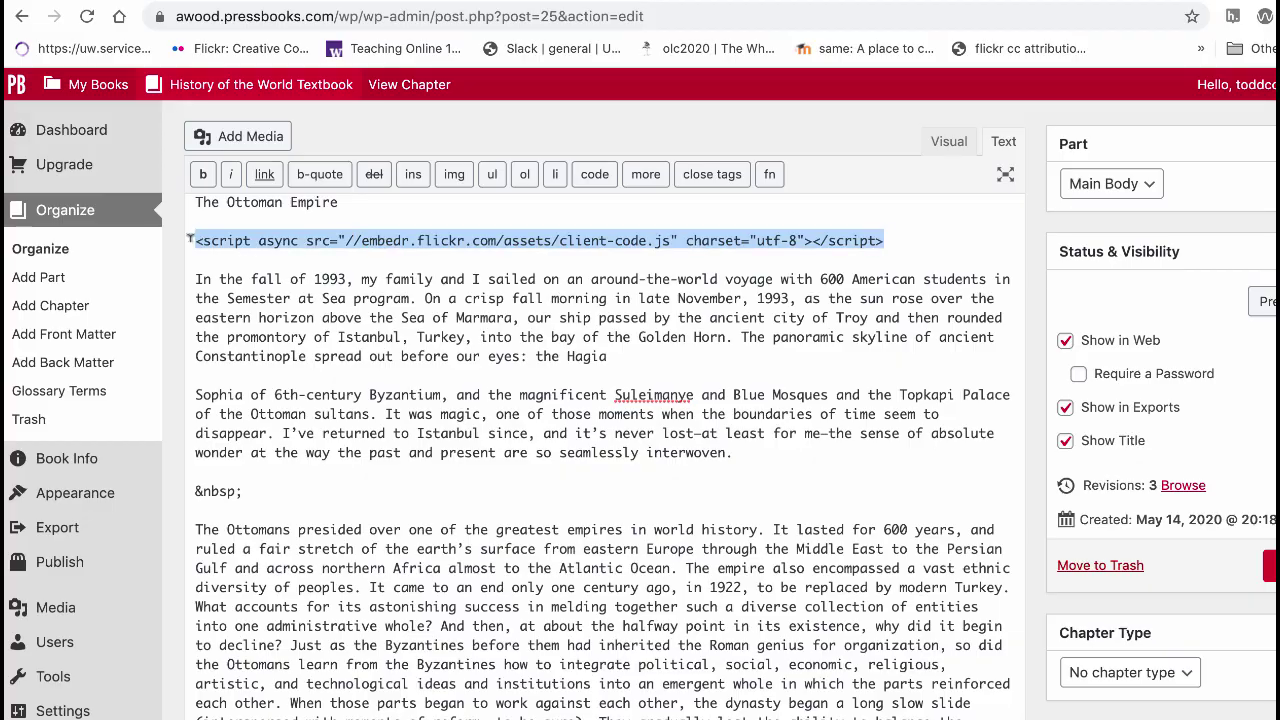
key("BackSpace")
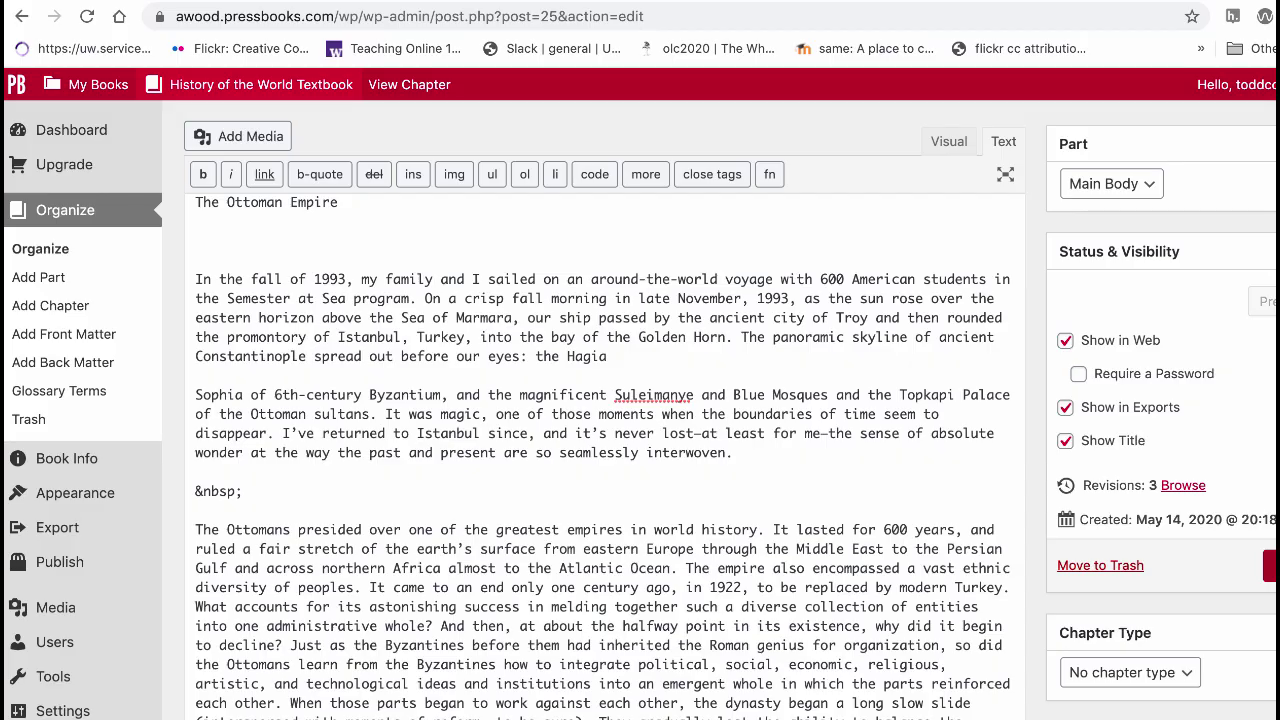
key("ctrl+Tab")
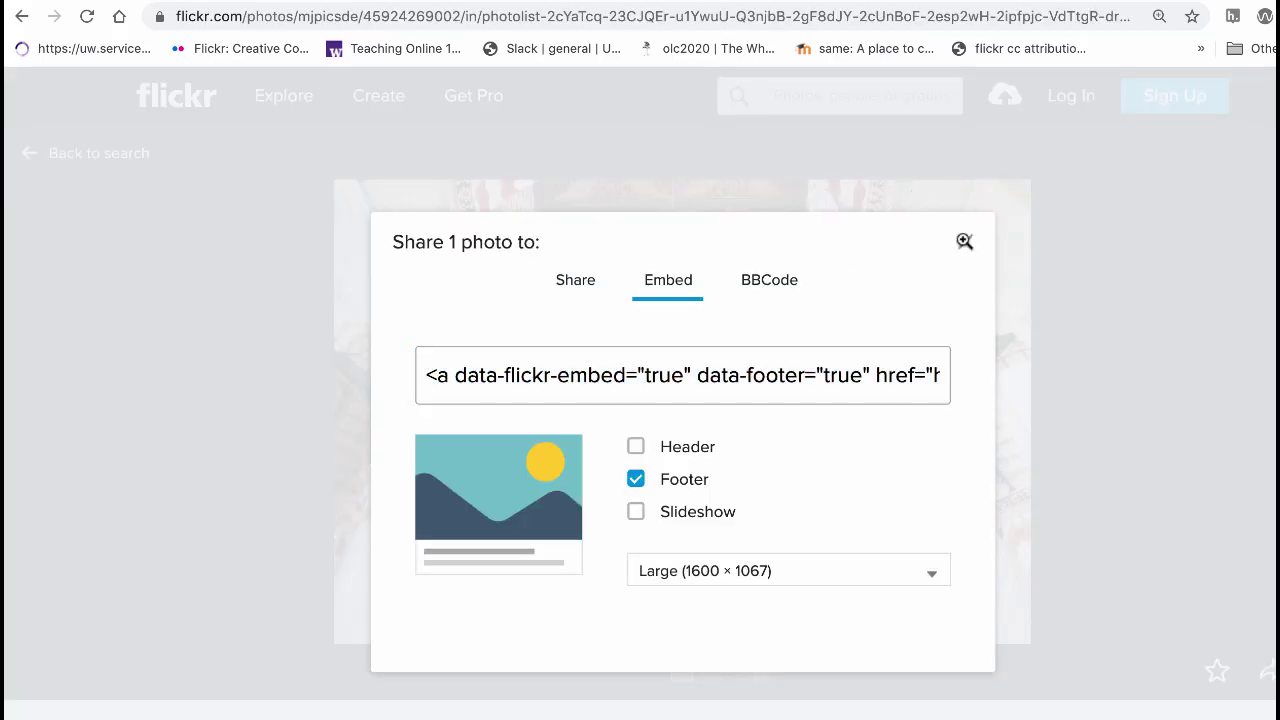
Close the Share dialog on the Topkapi Palace ceiling photo page
left_click(965, 242)
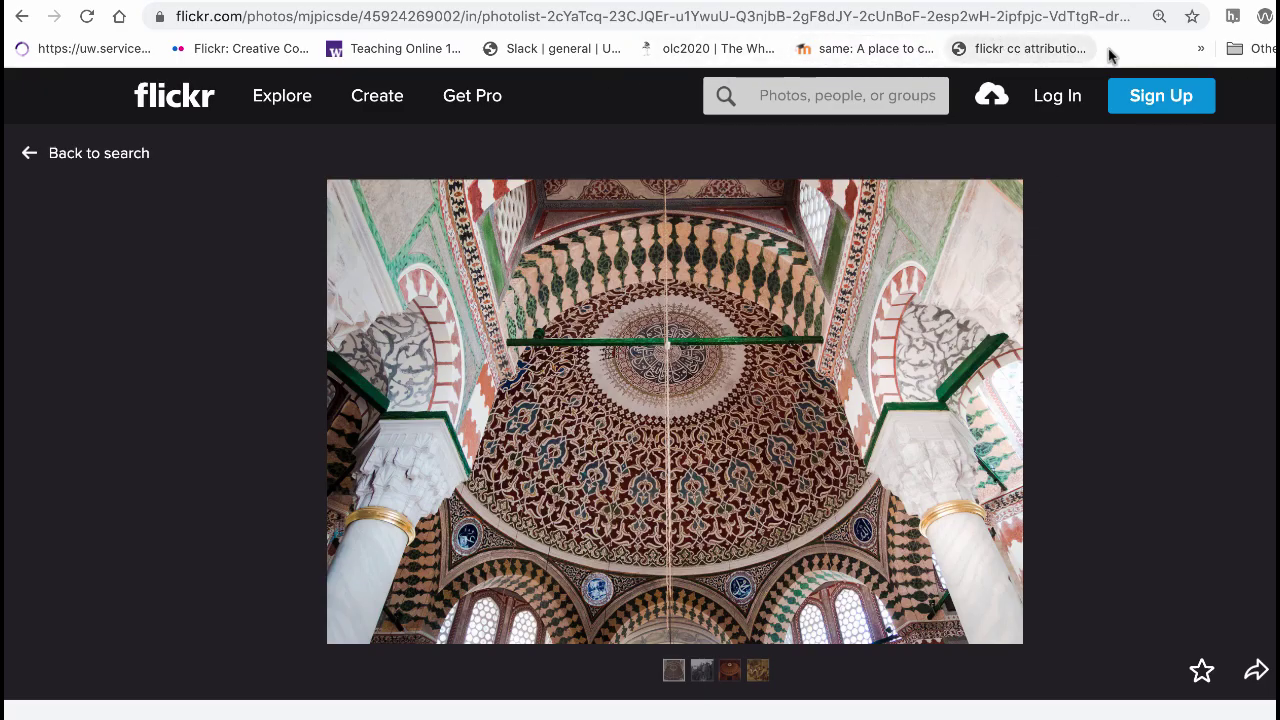
Copy the ceiling photo's Attribution w/ image (HTML) code from the flickr cc attribution helper
left_click(1030, 50)
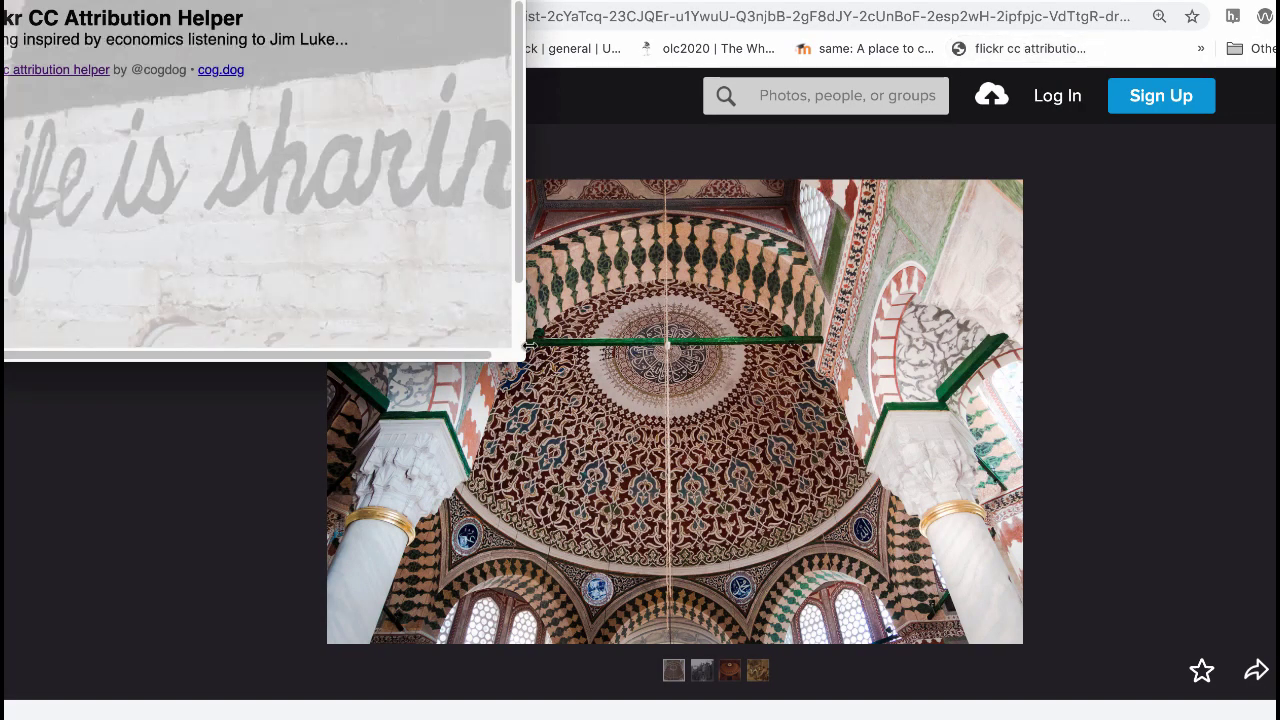
left_click_drag(521, 352, 673, 467)
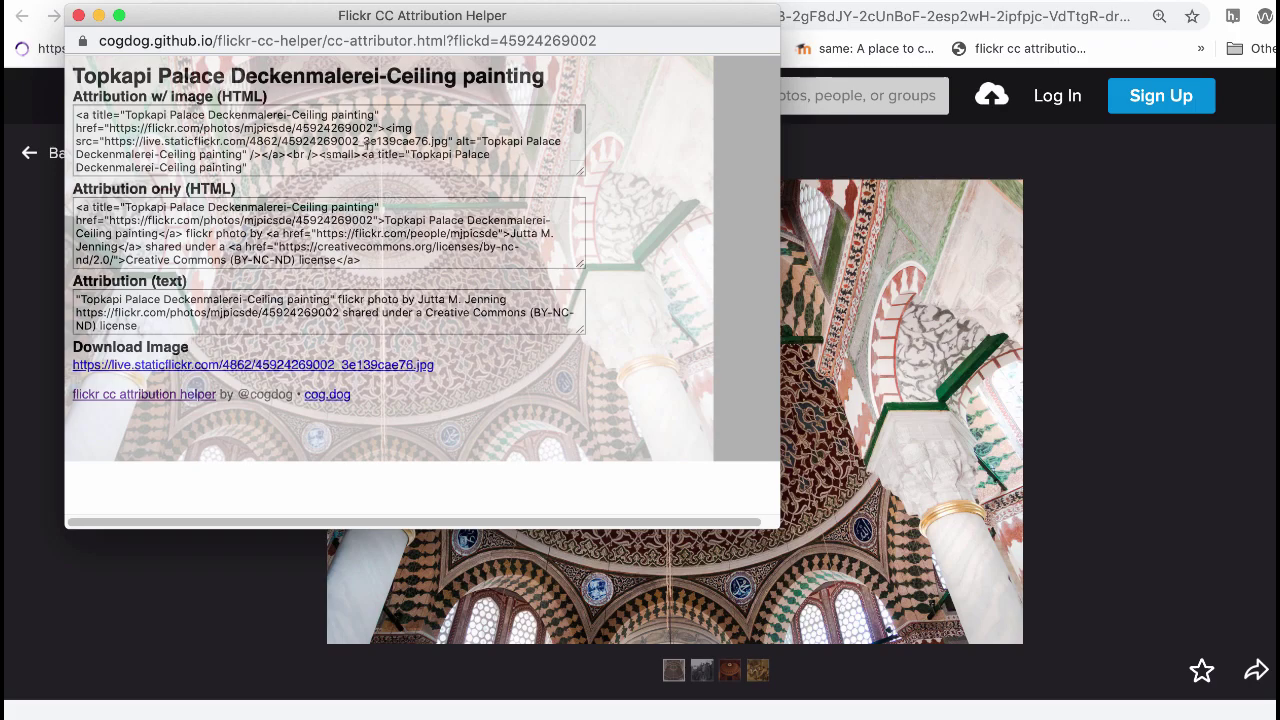
left_click_drag(578, 174, 569, 263)
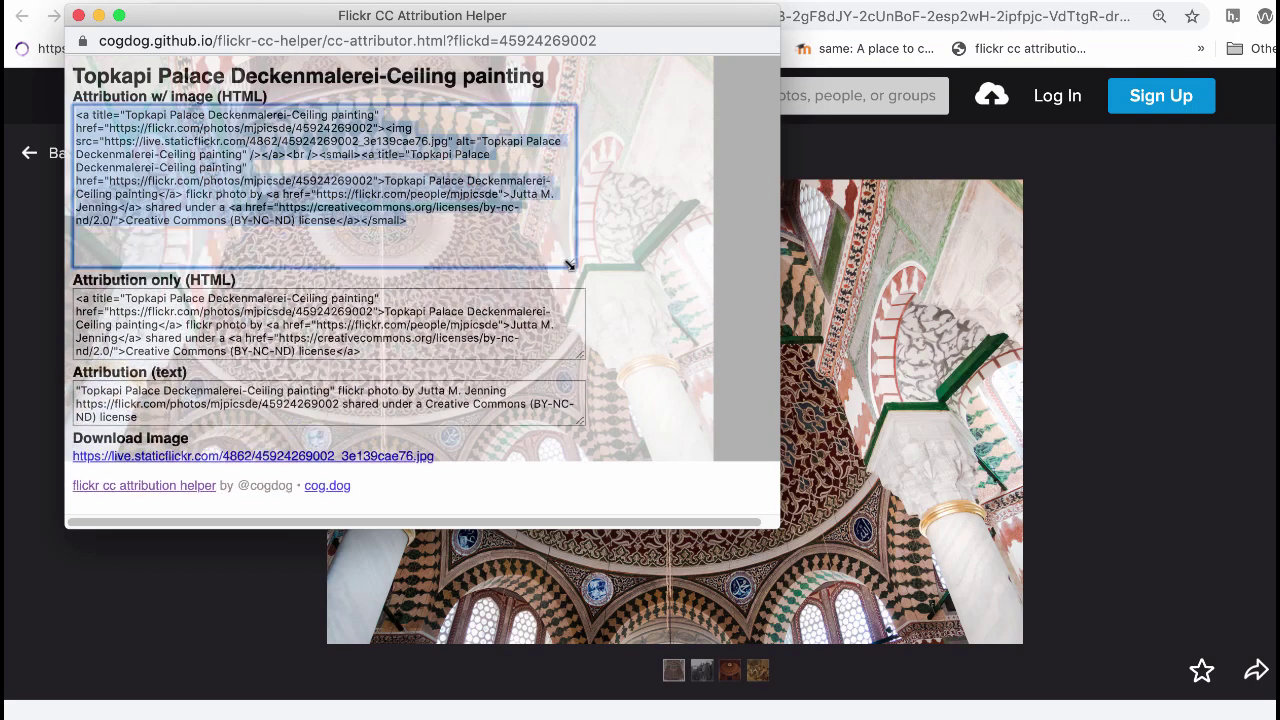
left_click_drag(408, 221, 76, 108)
key("super+c")
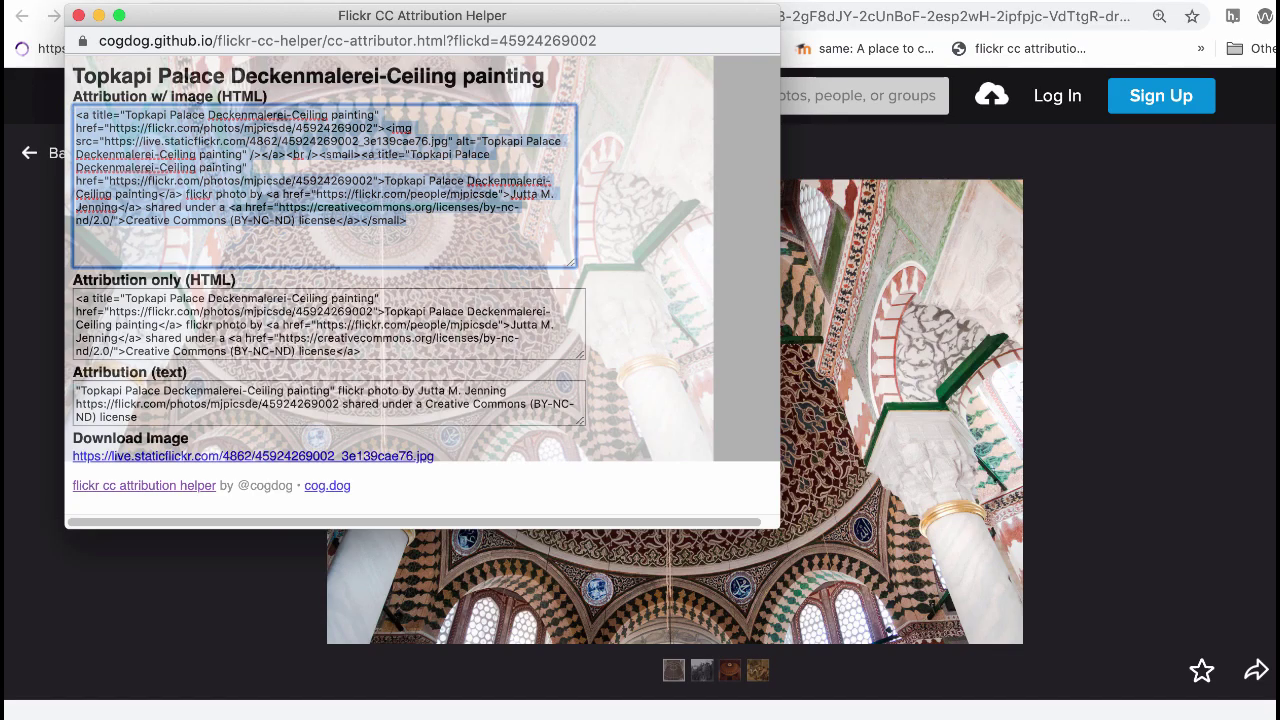
key("super+Tab")
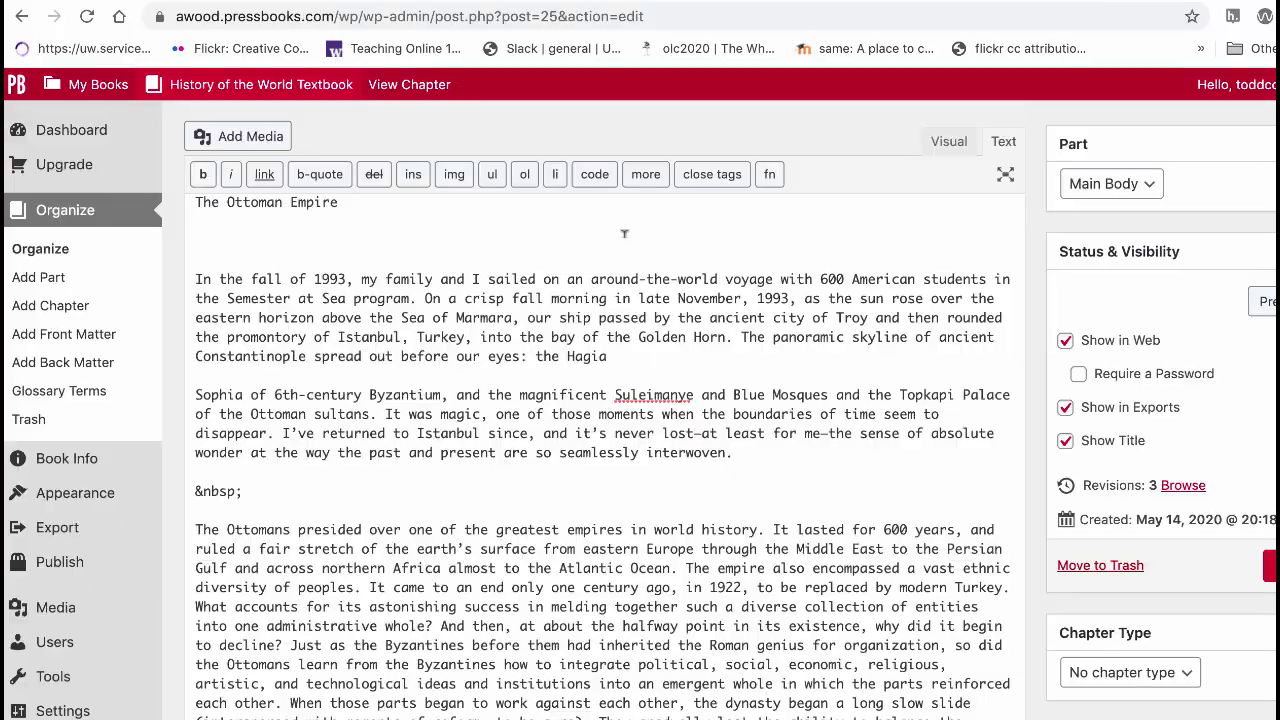
Paste the attribution-with-image HTML on the empty line under the title and view it rendered
left_click(232, 235)
key("super+v")
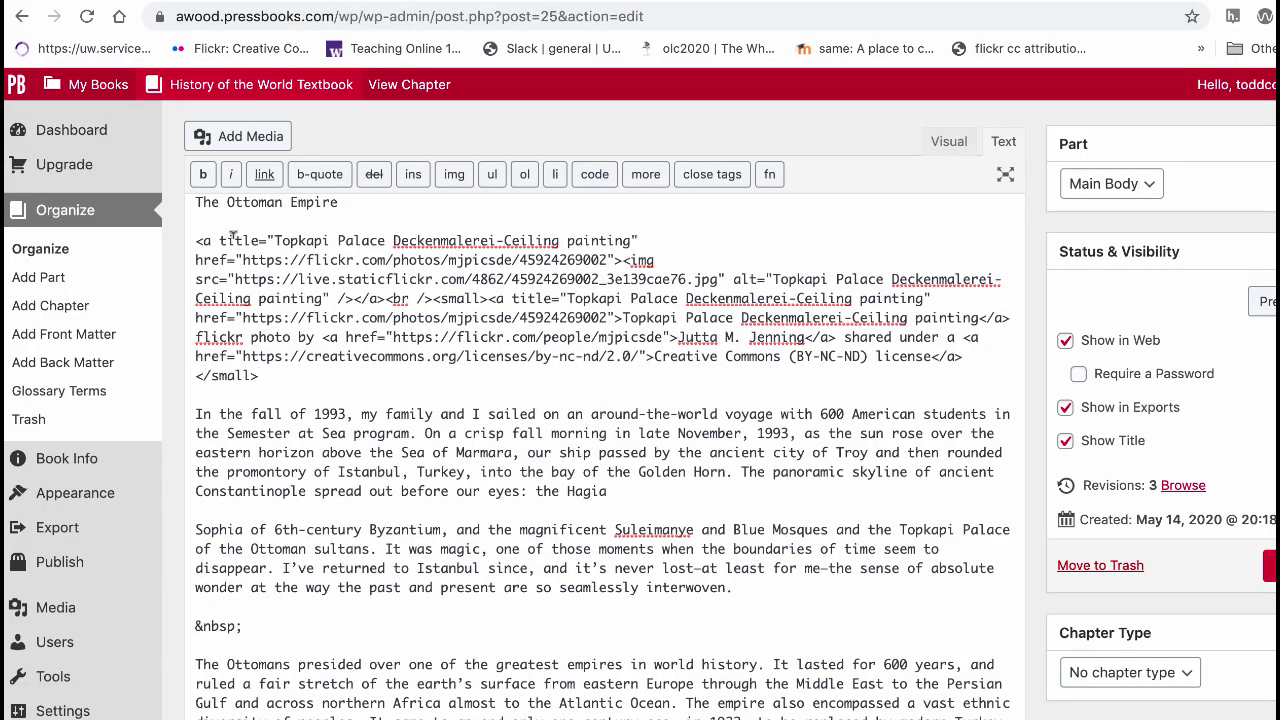
left_click(950, 141)
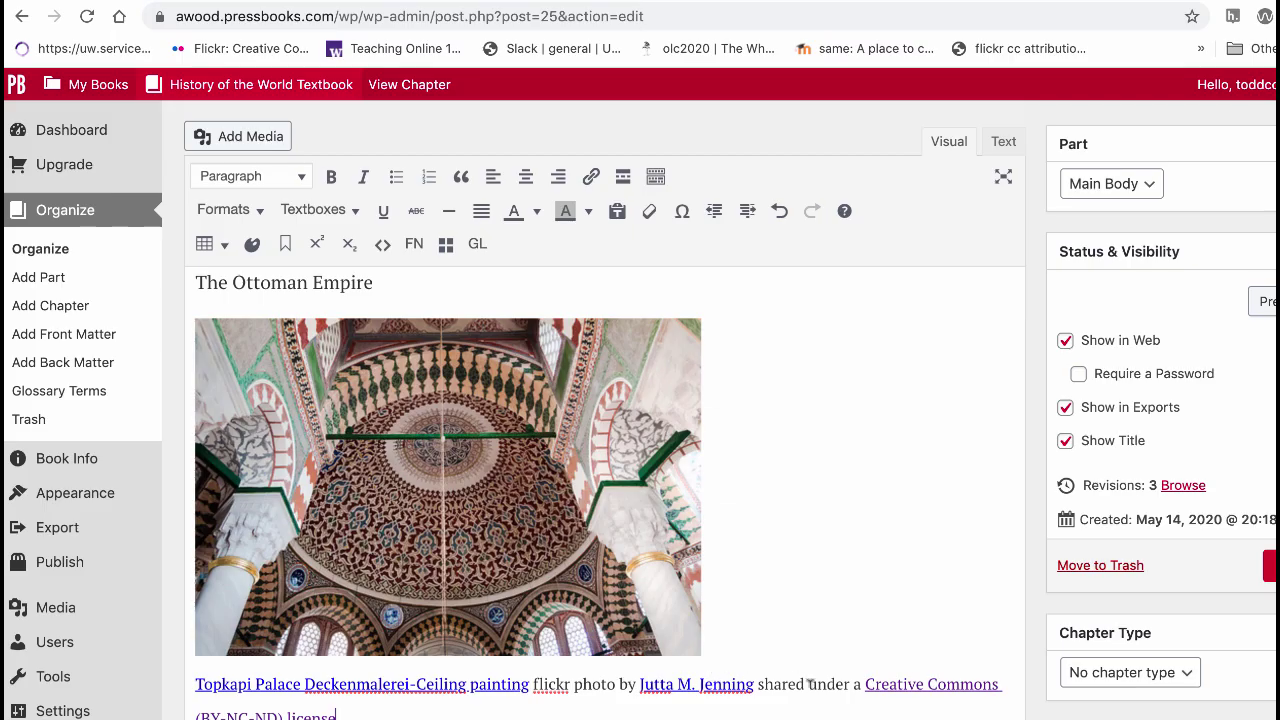
left_click(1265, 305)
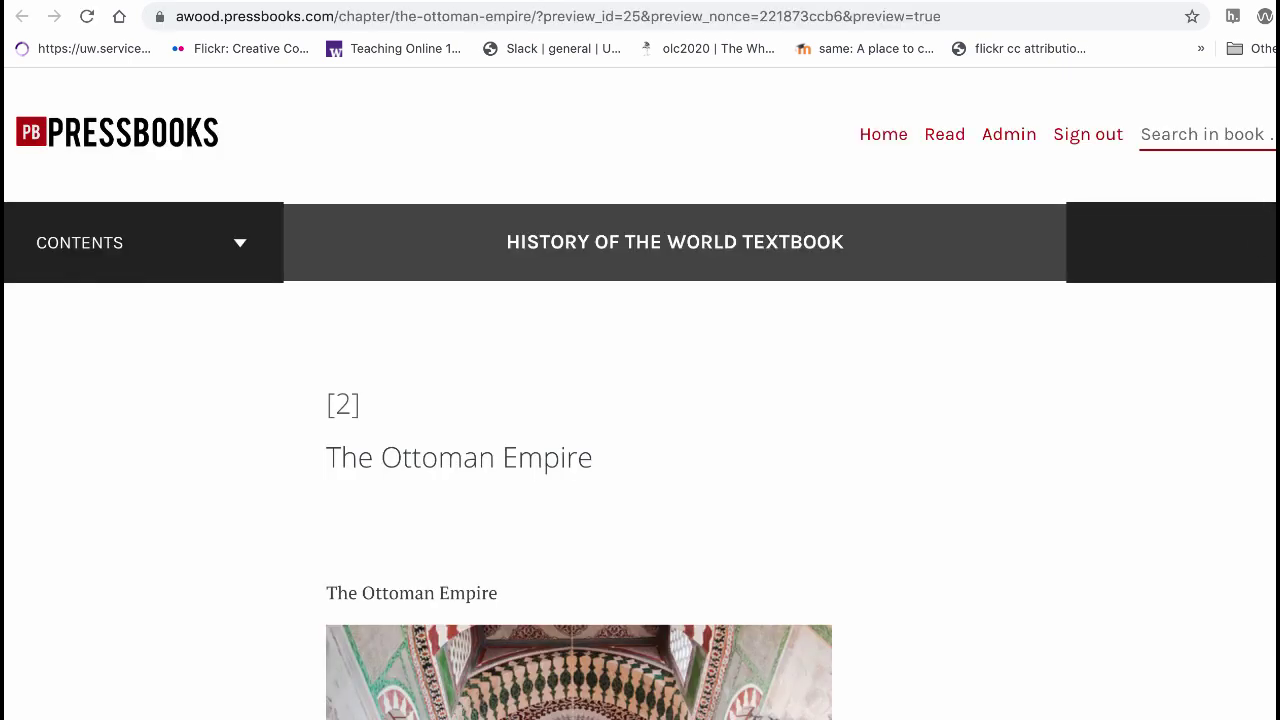
scroll(640, 400, "down", 5)
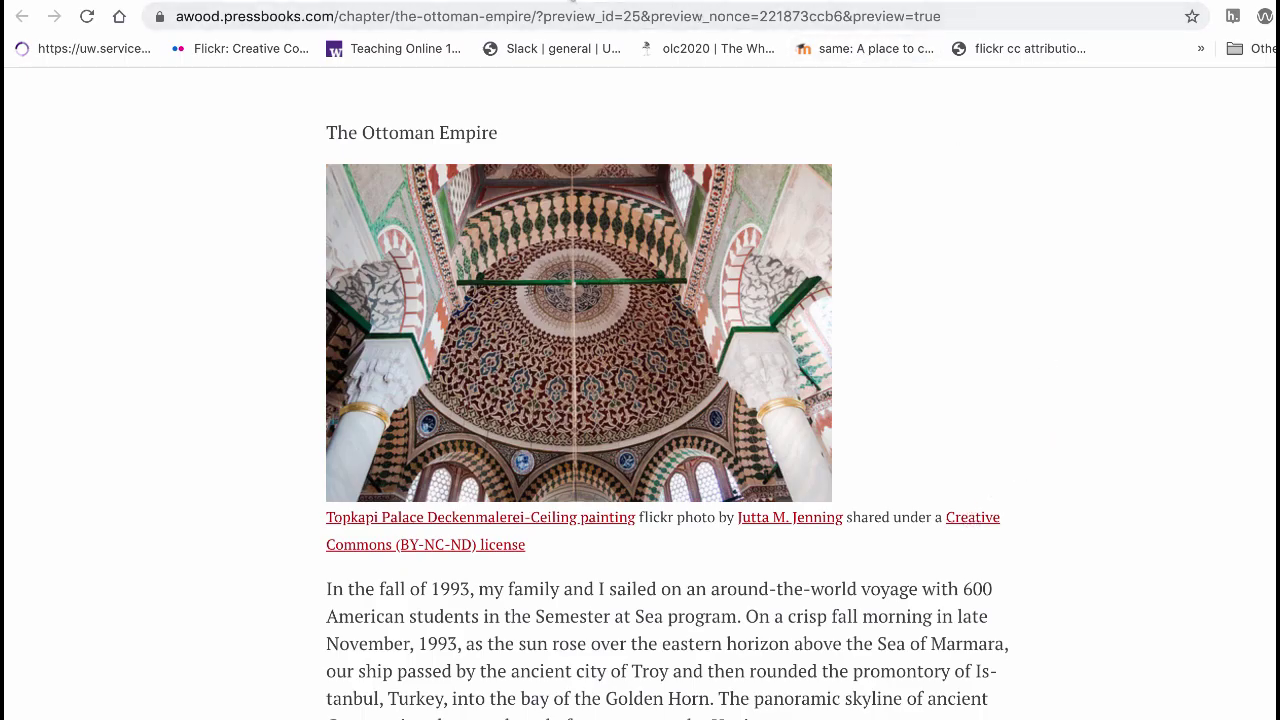
key("ctrl+Tab")
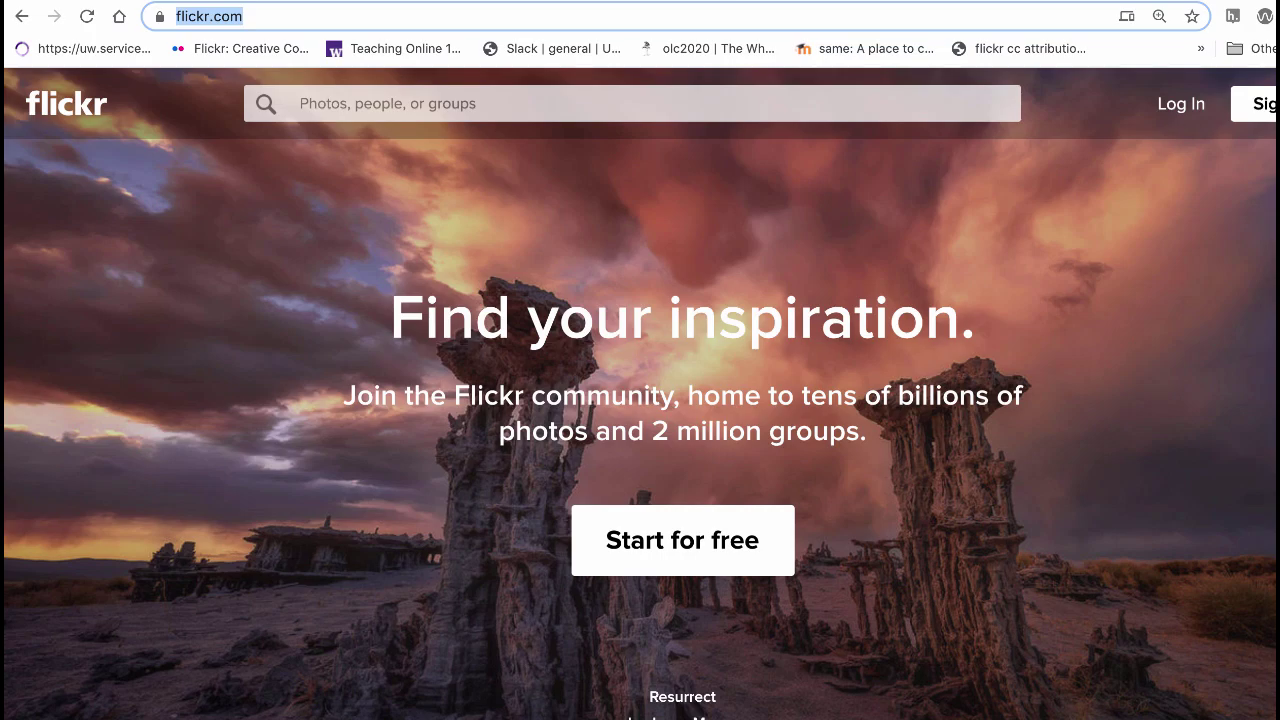
key("ctrl+shift+Tab")
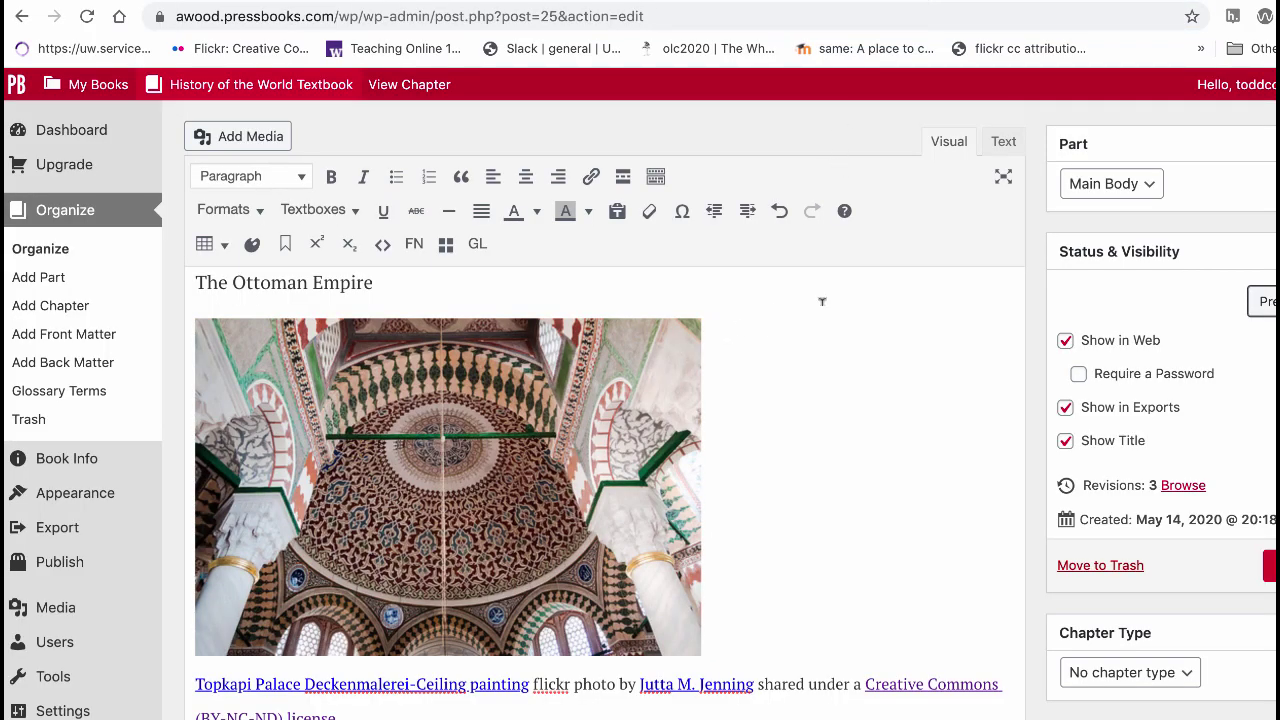